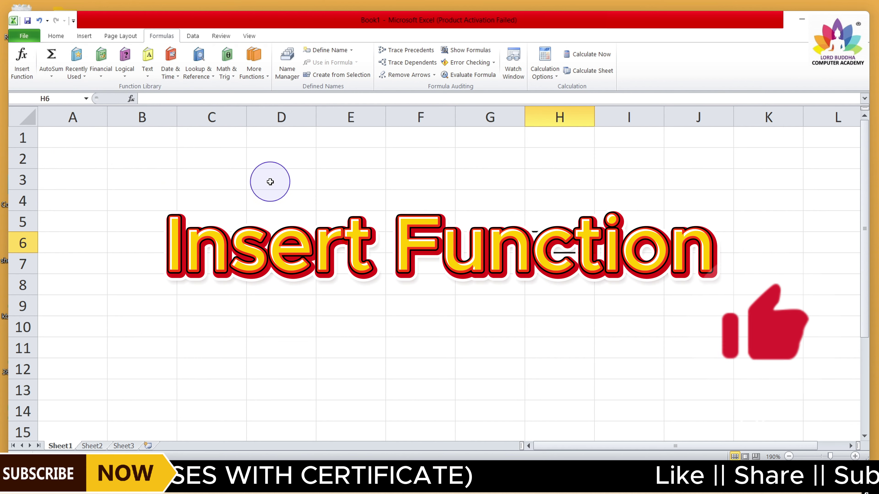
left_click_drag(152, 166, 395, 303)
left_click(539, 229)
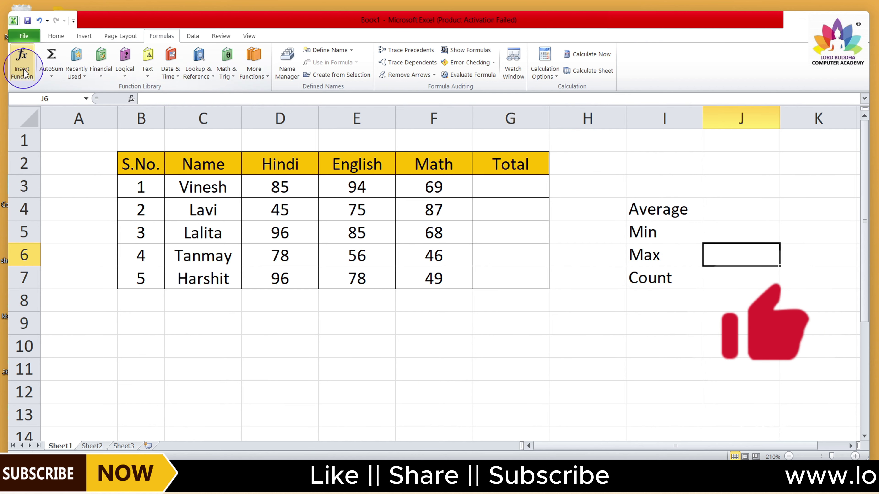
Step: Open Insert Function for cell J6 and browse the Date & Time category and the list of all functions
left_click(23, 71)
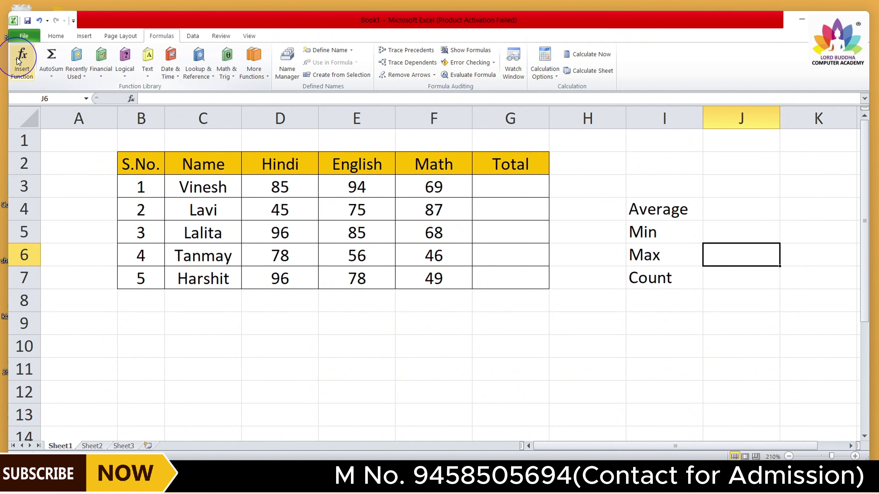
left_click(19, 69)
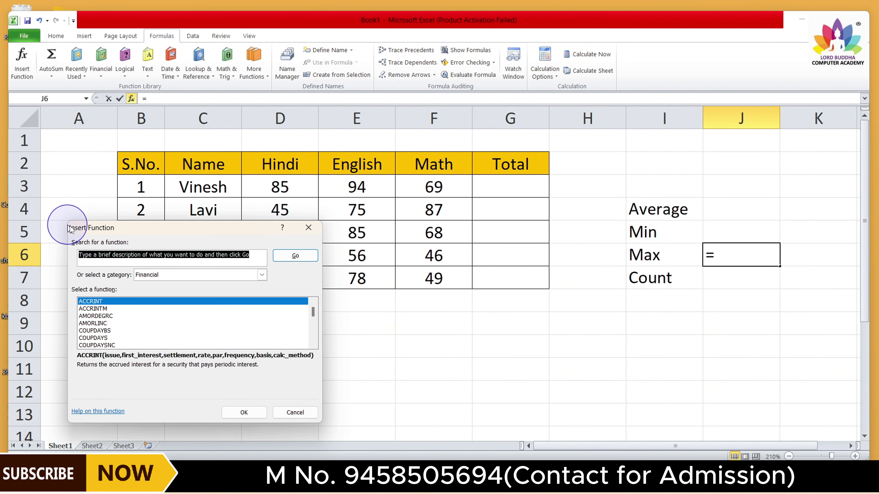
left_click_drag(144, 229, 280, 176)
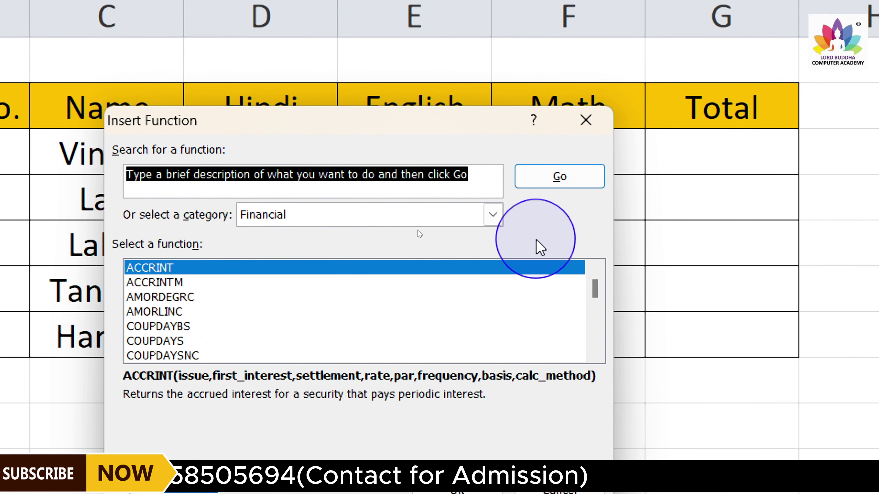
left_click(493, 214)
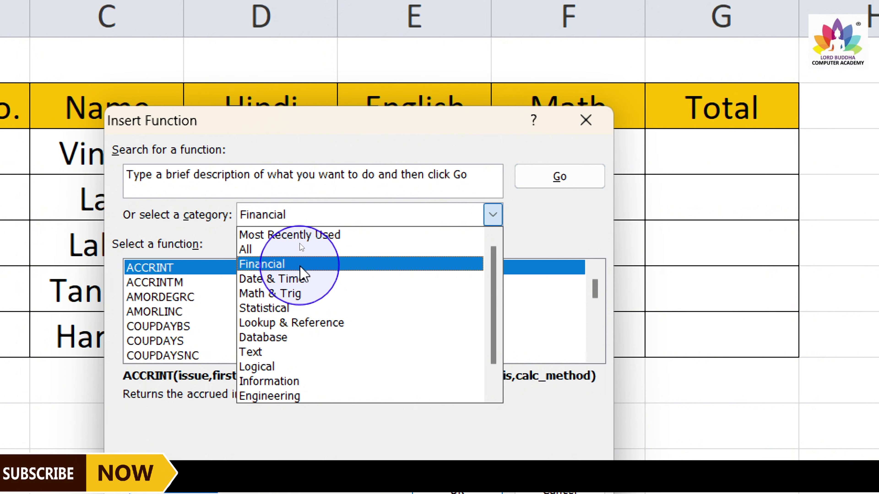
left_click(273, 276)
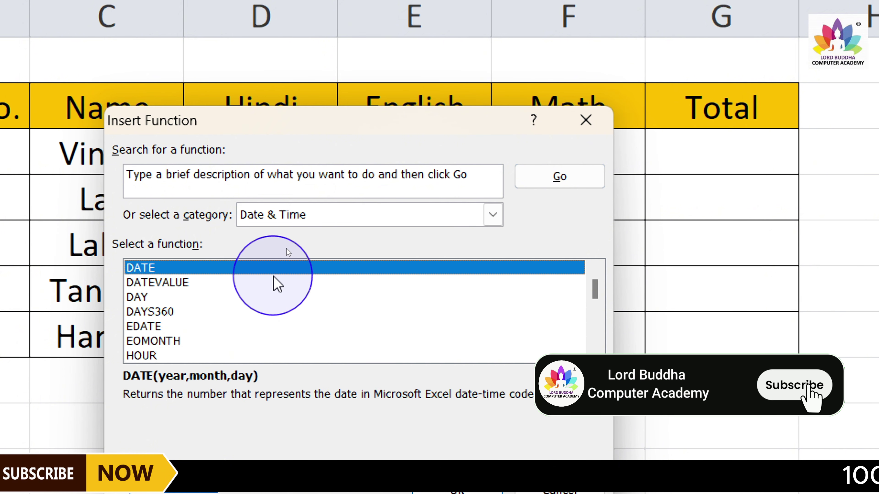
scroll(167, 288, "down", 5)
scroll(165, 297, "up", 2)
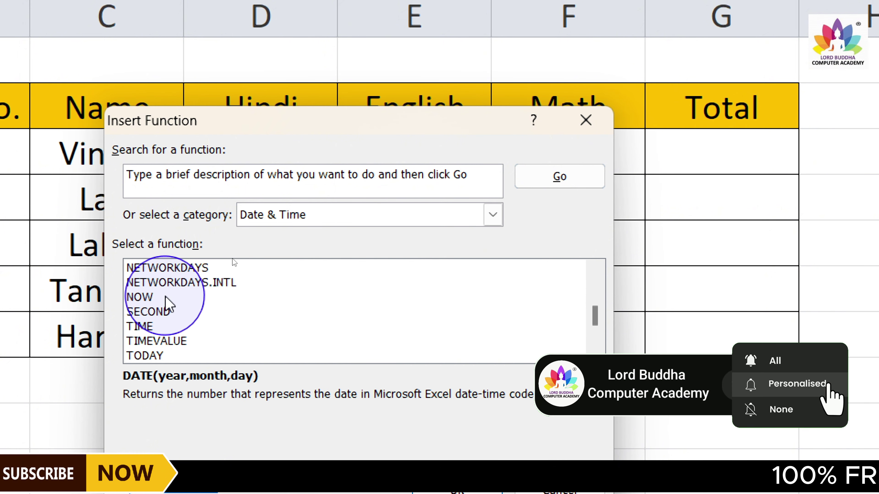
scroll(166, 297, "up", 3)
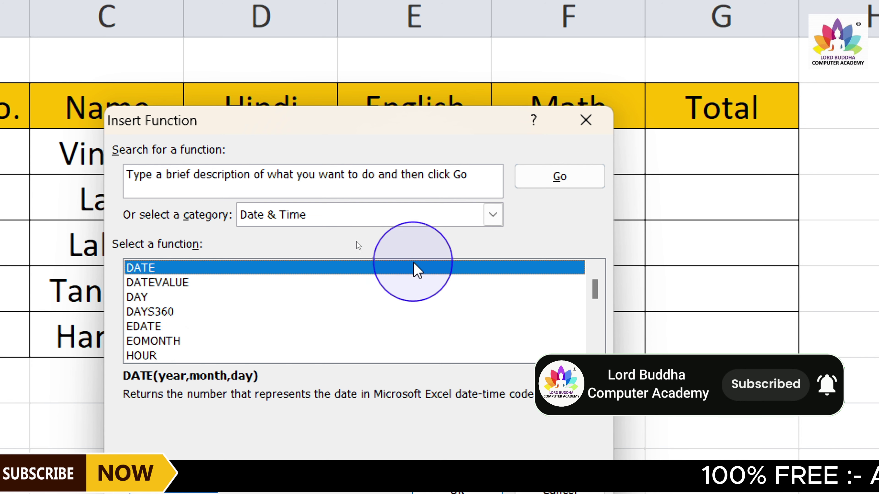
left_click(492, 215)
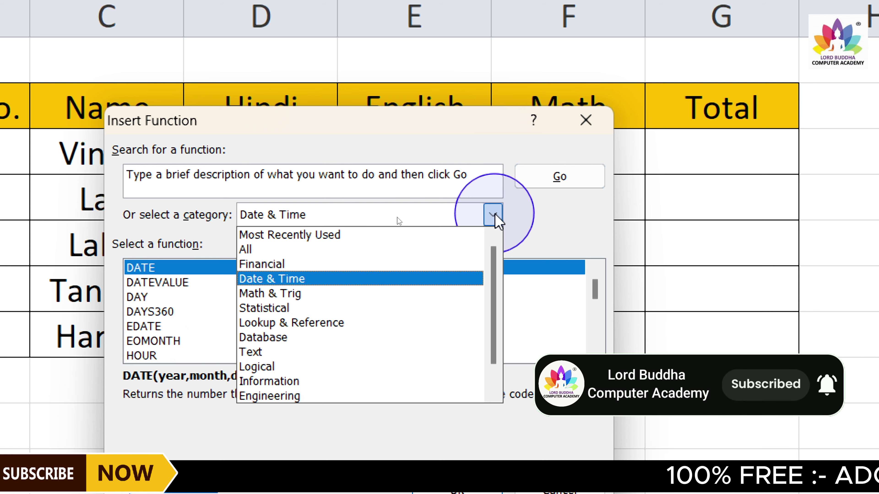
left_click(261, 249)
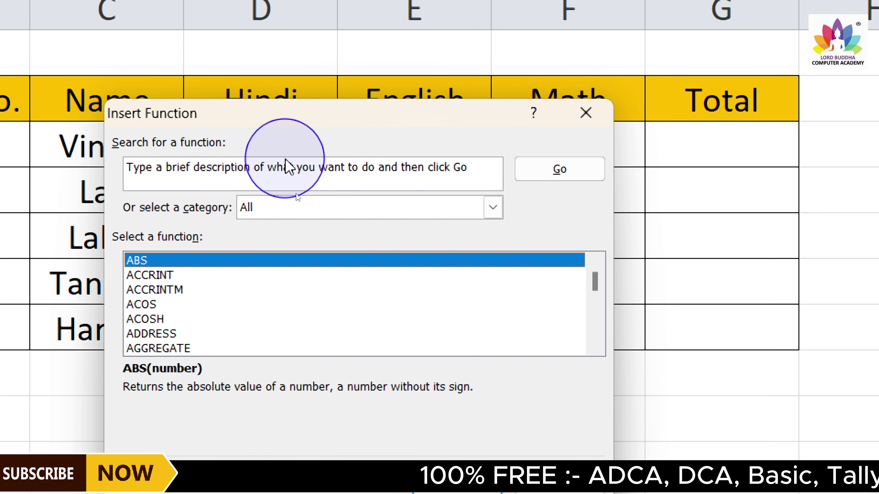
Step: Search the function library for "Sum" and open the arguments of the SUM function
double_click(246, 169)
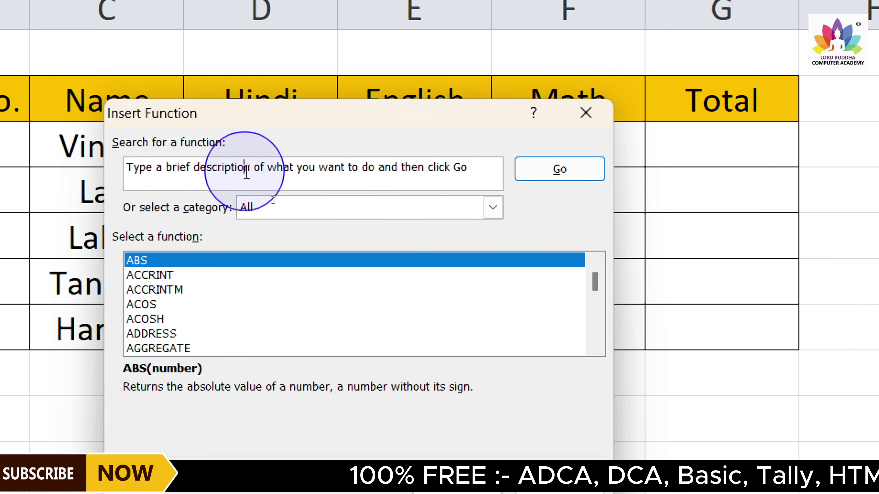
left_click(247, 170)
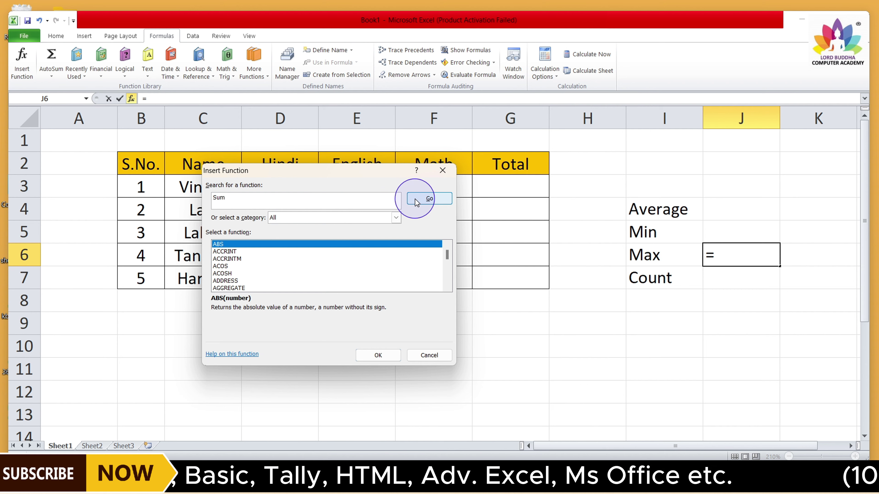
left_click(430, 199)
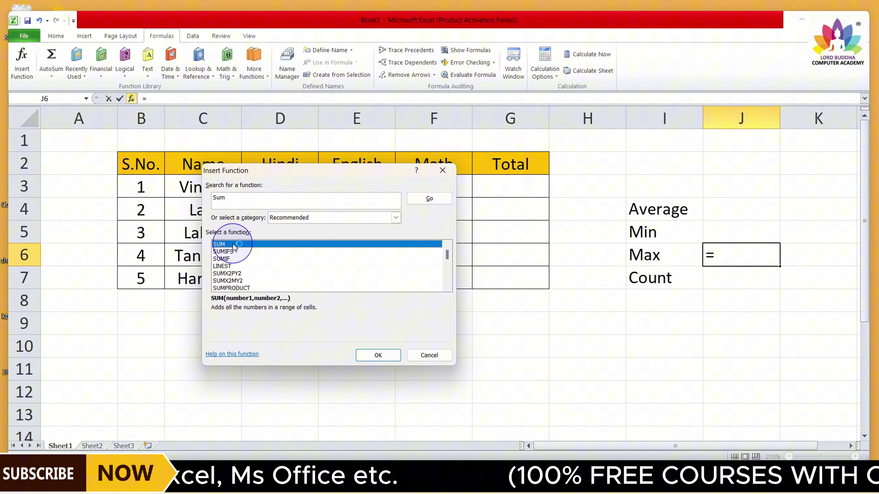
double_click(235, 246)
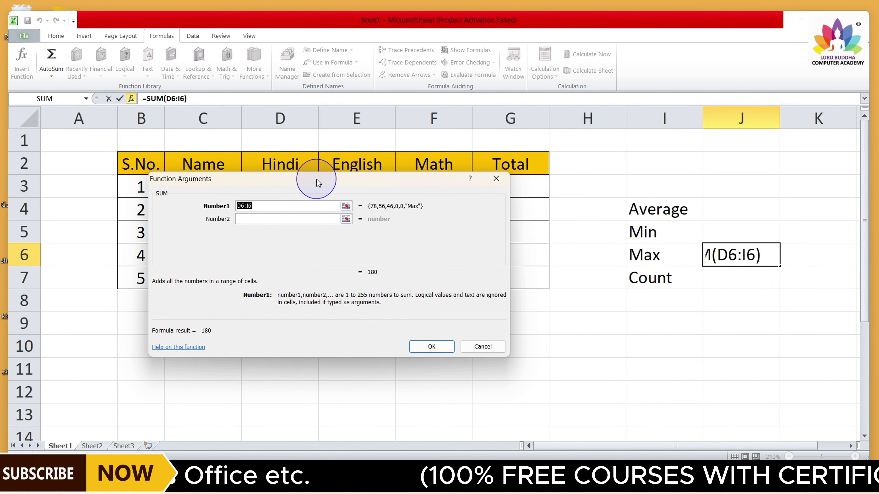
Step: Enter =SUM(D3:F3,D3:F3) in G3 and fill the formula down the Total column to G7
left_click_drag(316, 179, 318, 234)
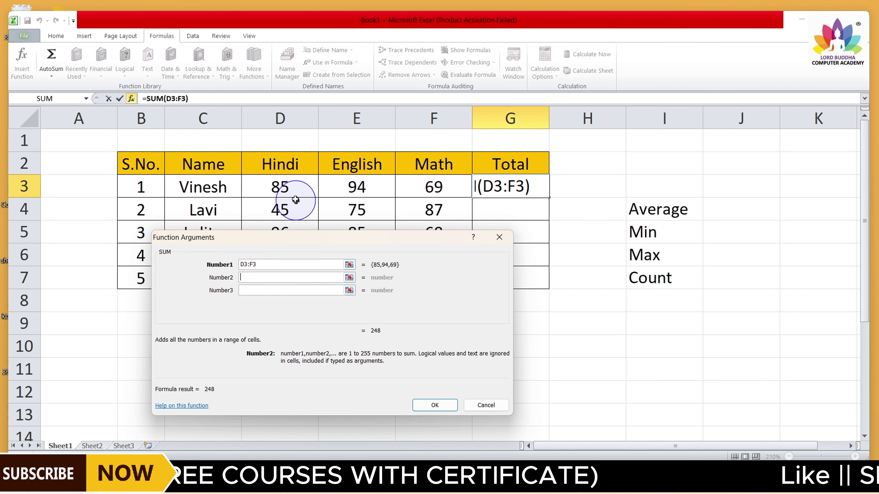
left_click_drag(286, 186, 424, 181)
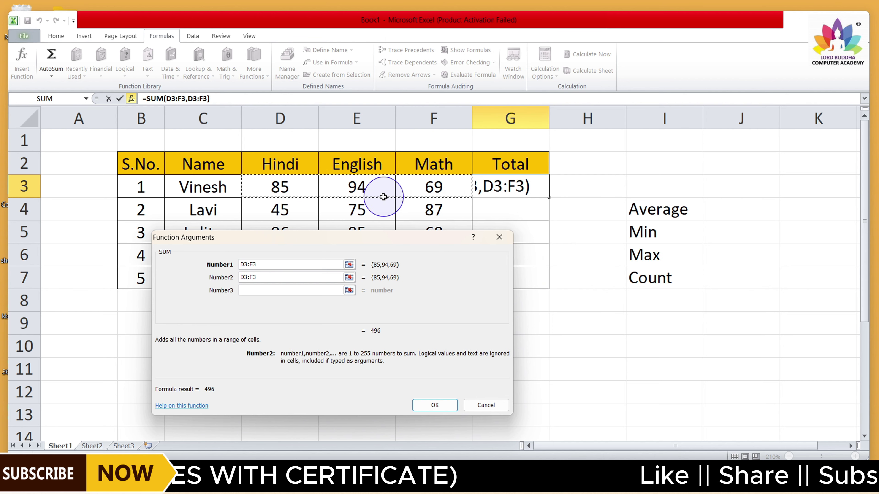
left_click(434, 405)
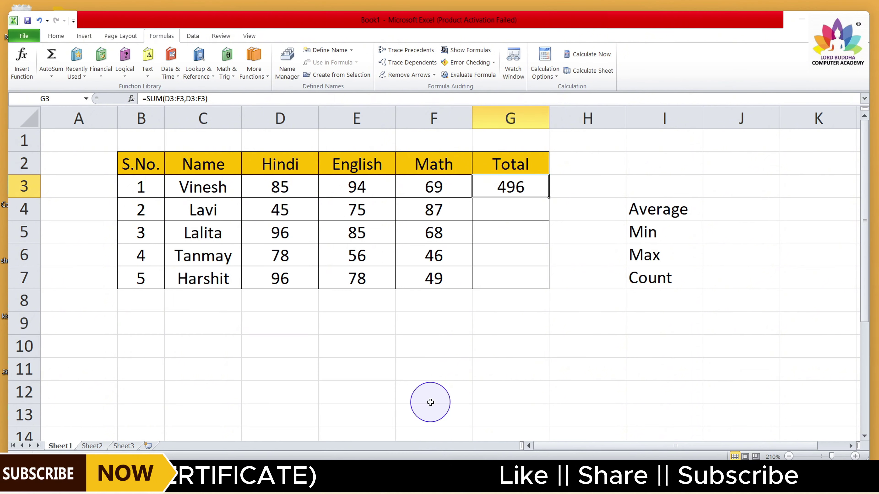
left_click(524, 185)
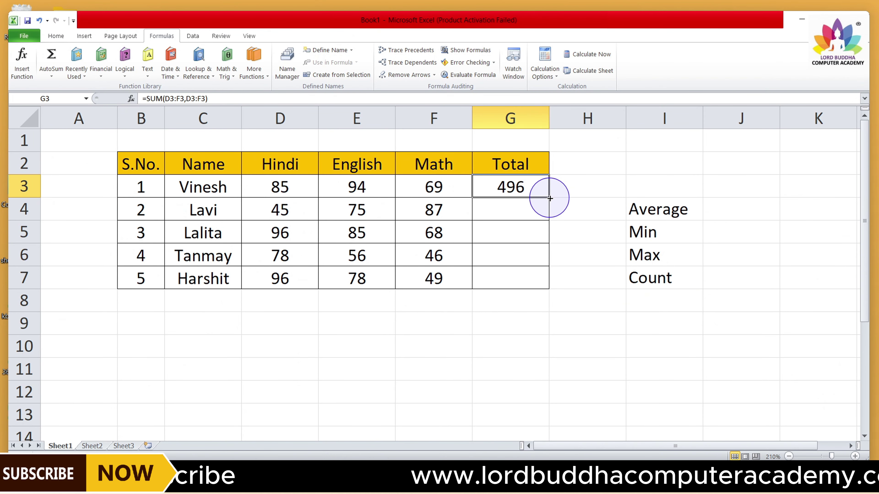
left_click_drag(549, 198, 549, 289)
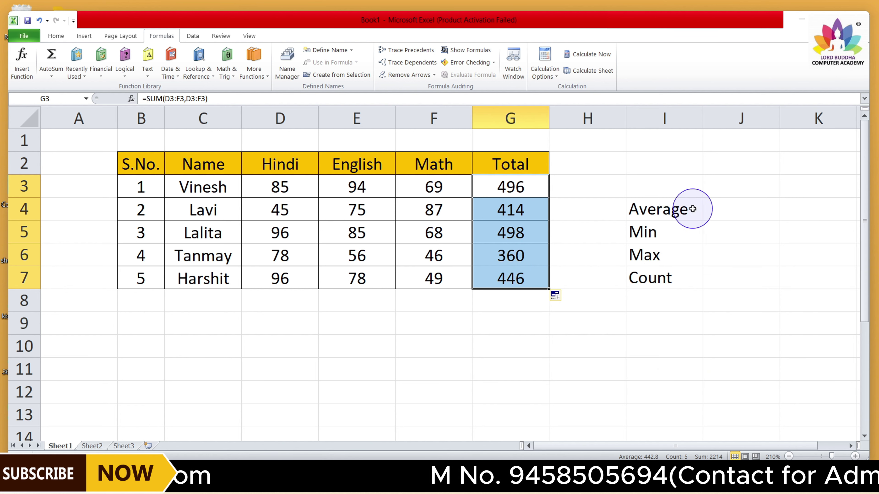
Step: Search the function library for "Average" and start the AVERAGE function in cell J4
left_click(732, 204)
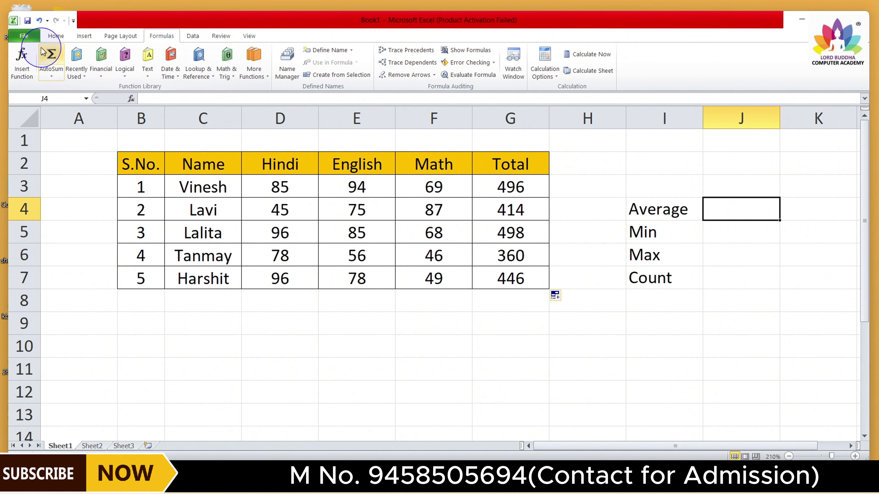
left_click(22, 60)
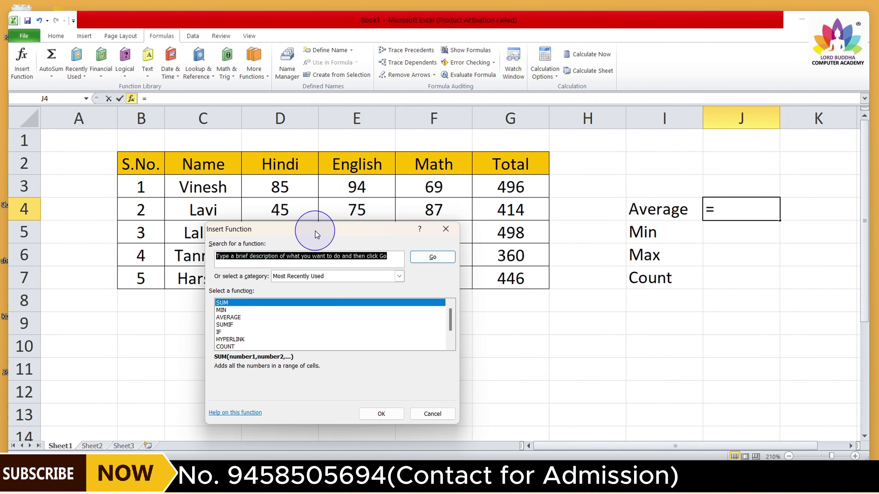
left_click_drag(316, 235, 279, 148)
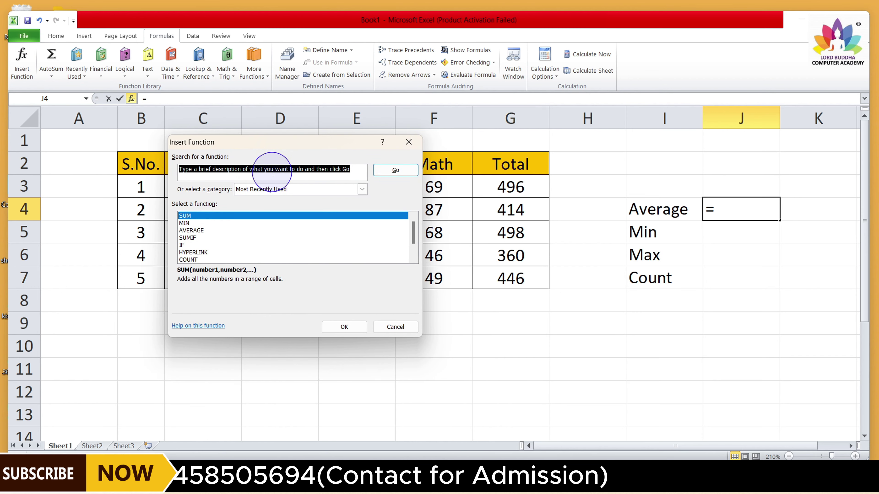
type("Average")
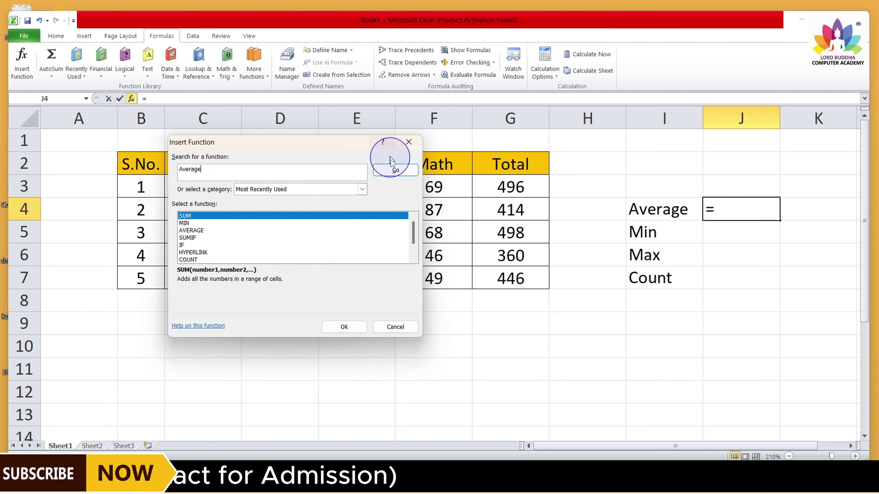
left_click(397, 171)
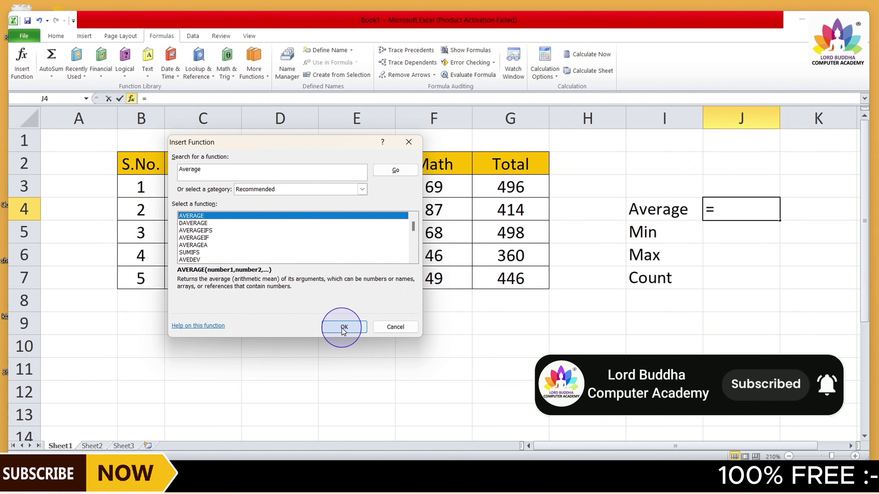
left_click(333, 328)
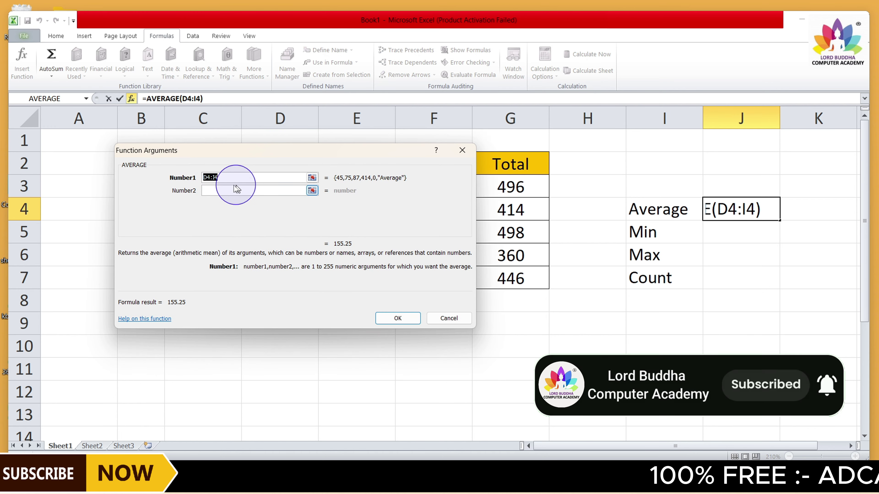
Step: Add G3:G7 as the second AVERAGE argument, with D4:I4 as the first, and insert the formula in J4
left_click_drag(310, 156, 245, 152)
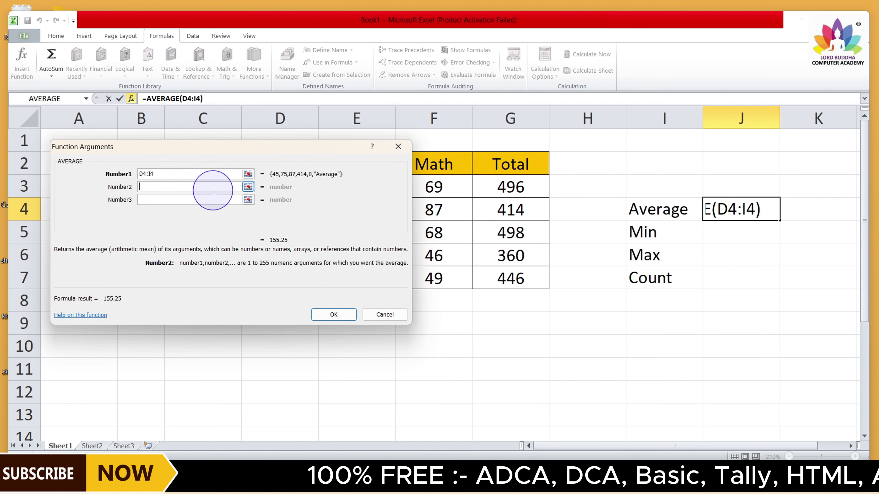
left_click_drag(503, 183, 493, 277)
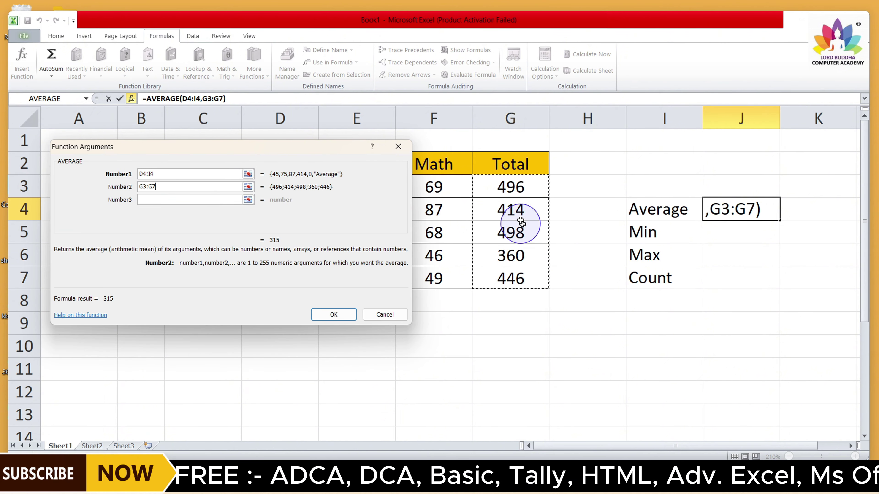
left_click(334, 315)
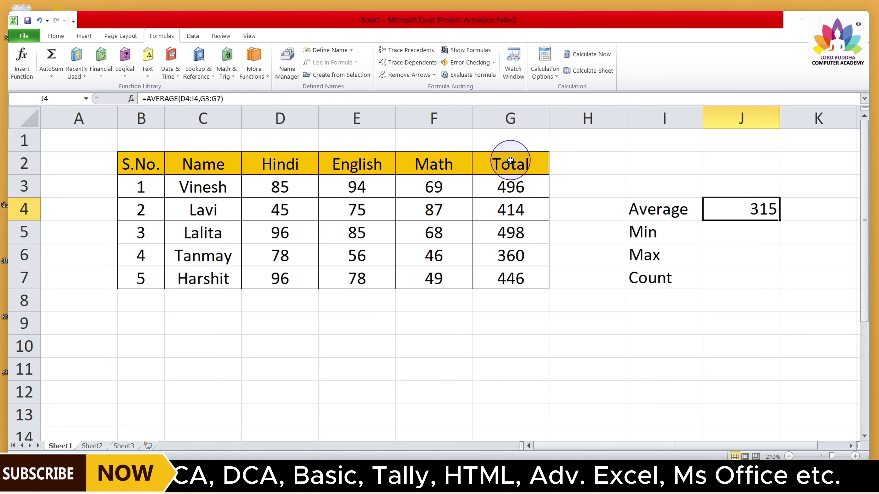
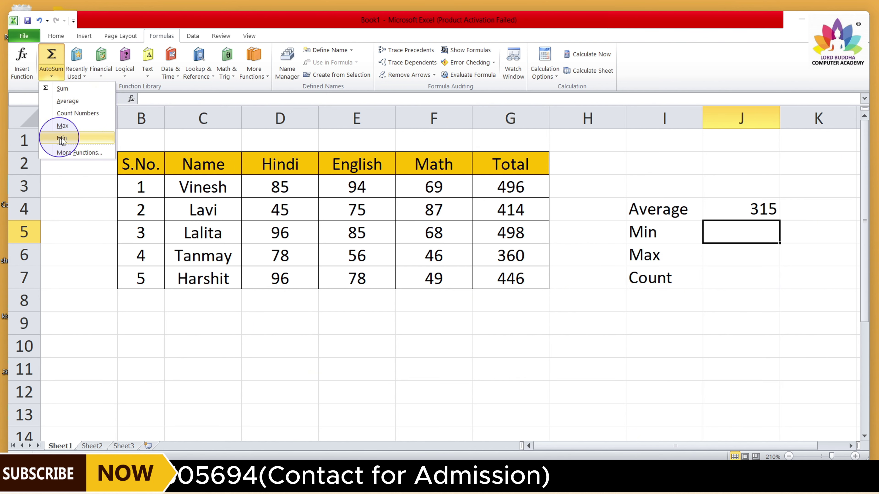
Step: Calculate the minimum of the totals G3:G7 in cell J5 with =MIN(G3:G7)
left_click(78, 139)
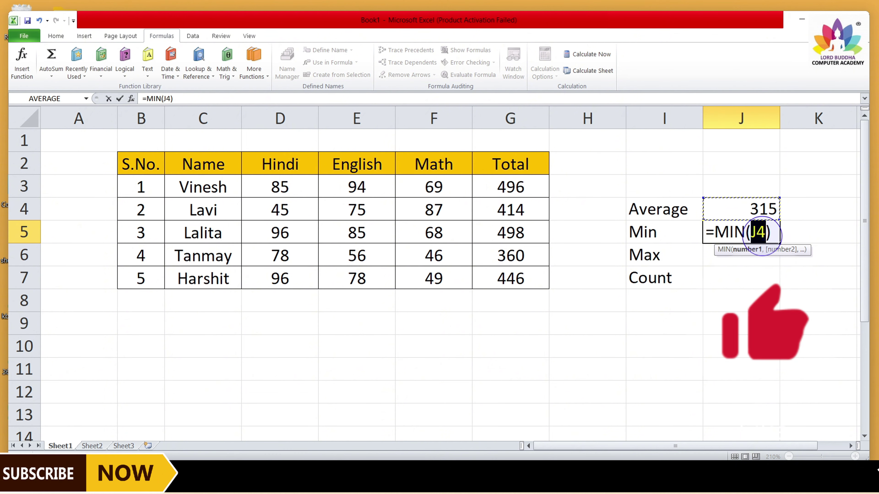
left_click_drag(520, 183, 515, 275)
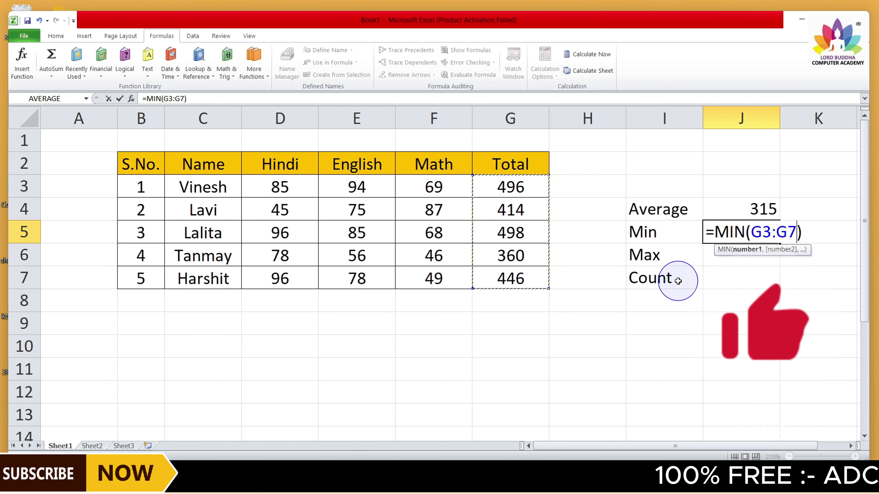
key("Return")
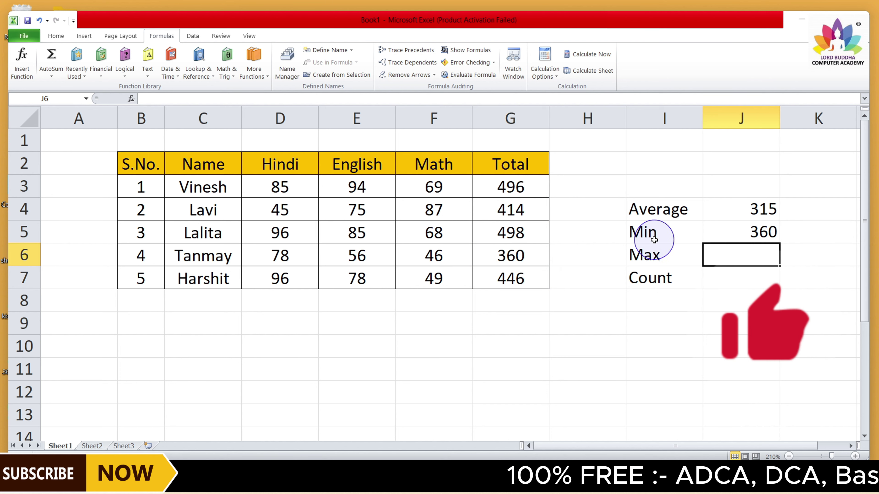
left_click_drag(653, 237, 744, 228)
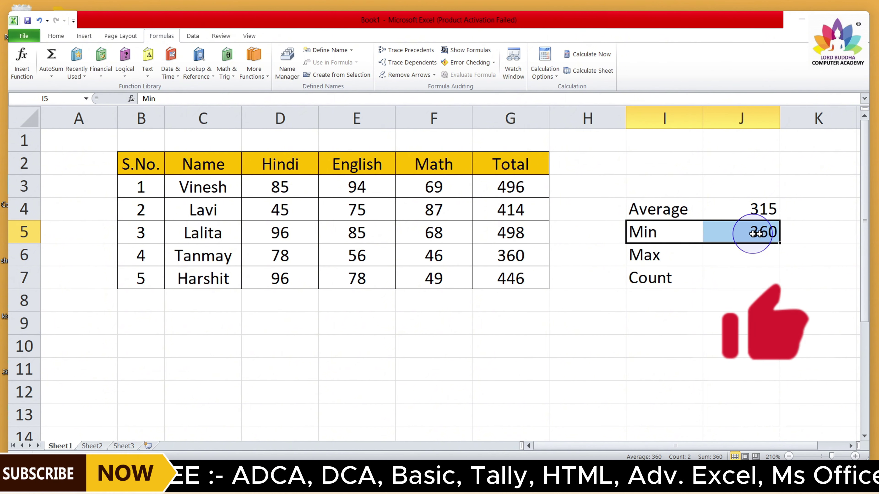
Step: Calculate the maximum of the totals in cell J6 with =MAX(G3:G7)
left_click(722, 257)
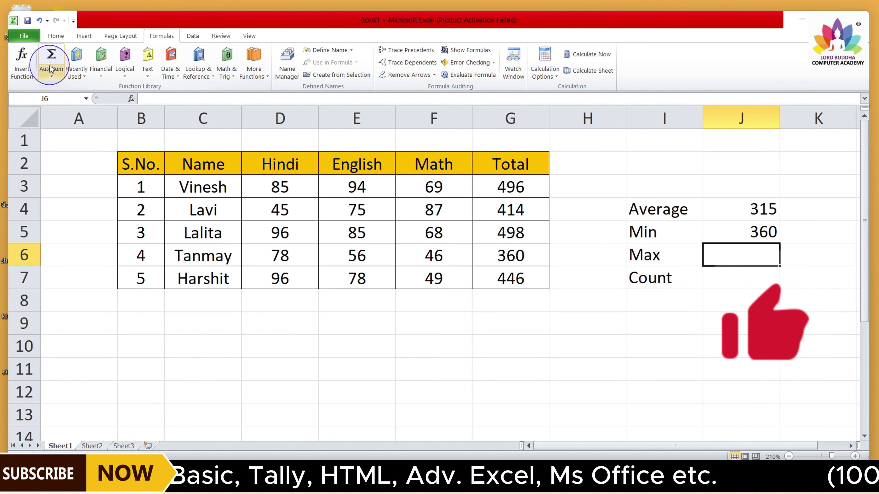
left_click(55, 76)
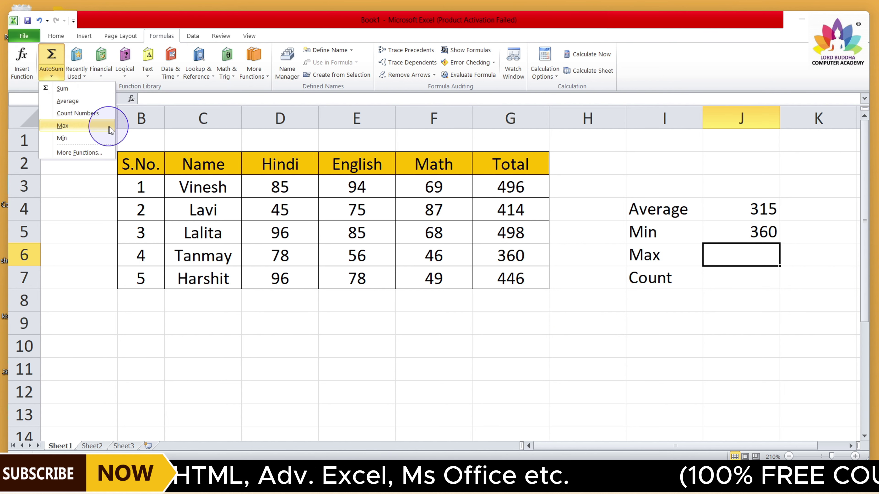
left_click(101, 125)
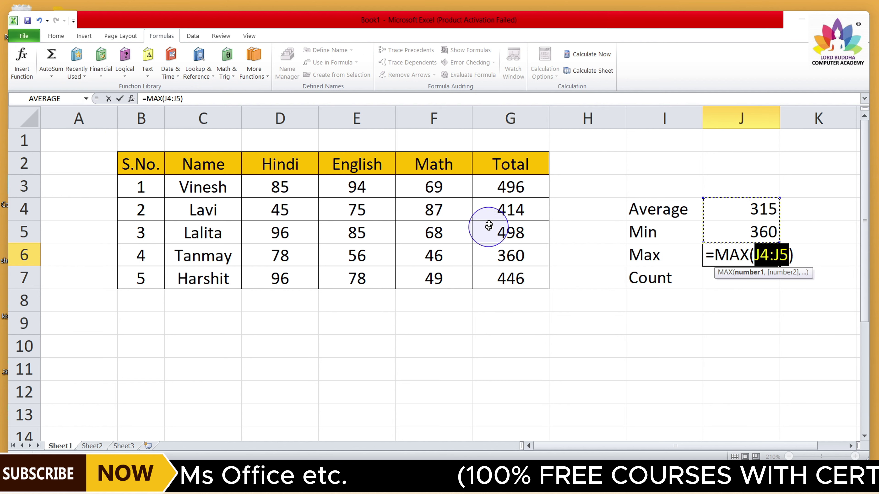
left_click_drag(509, 184, 510, 279)
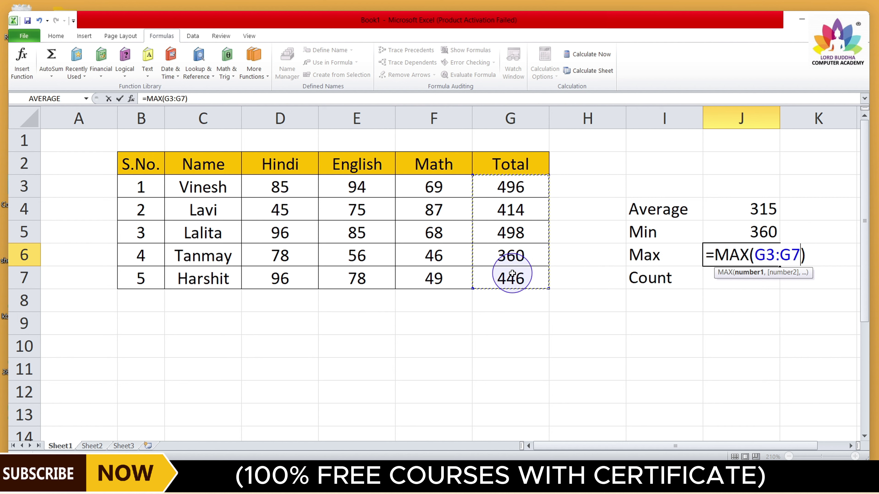
key("Return")
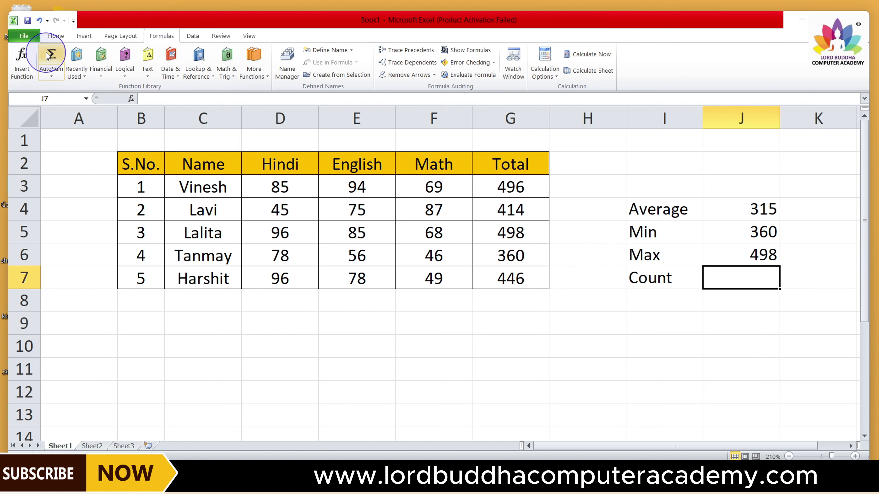
Step: Count the numeric entries of the whole marks table in cell J7 with =COUNT(B3:G7)
left_click(52, 73)
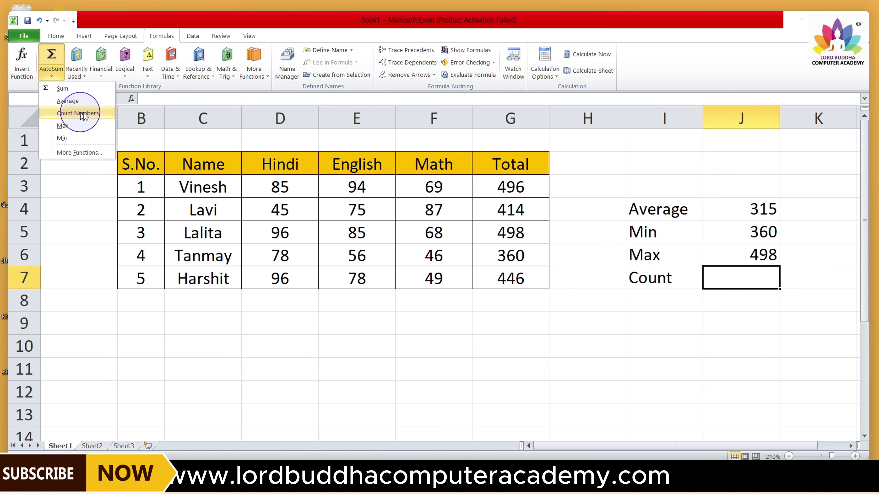
left_click(67, 113)
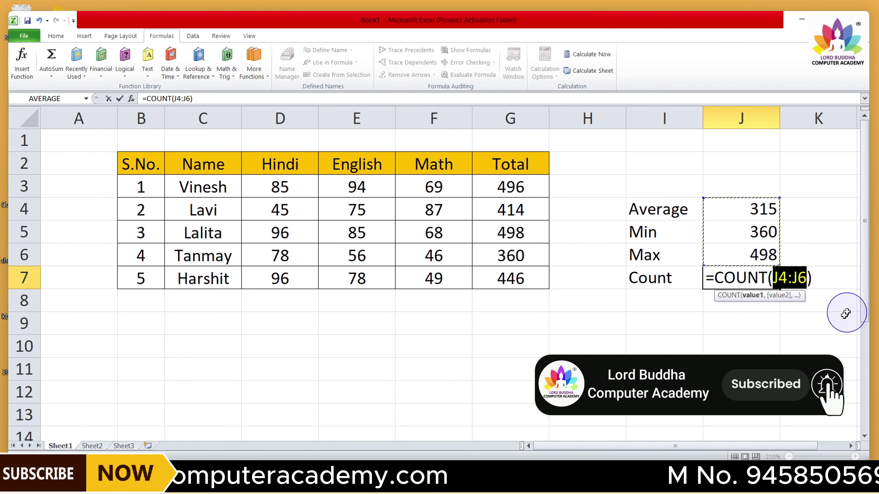
left_click_drag(137, 187, 504, 277)
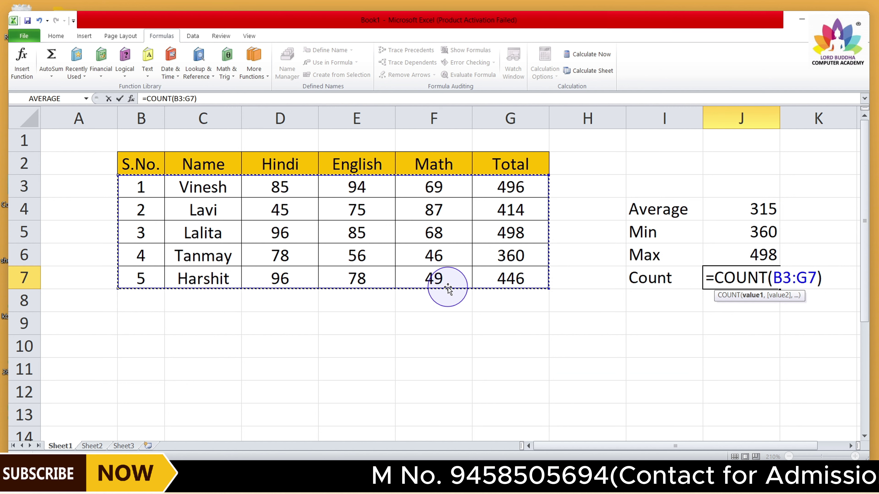
key("Return")
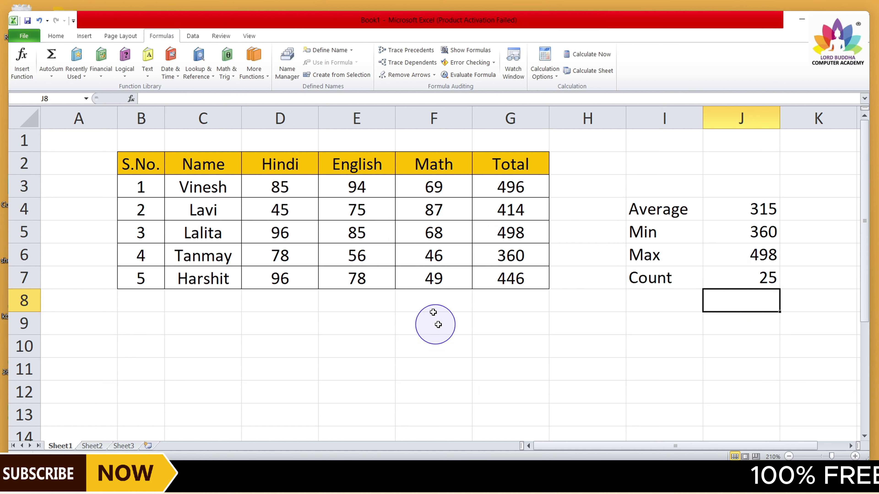
Step: Try clearing the English mark in E5 and the Hindi mark in D6 to test the count formula
left_click(368, 237)
key("BackSpace")
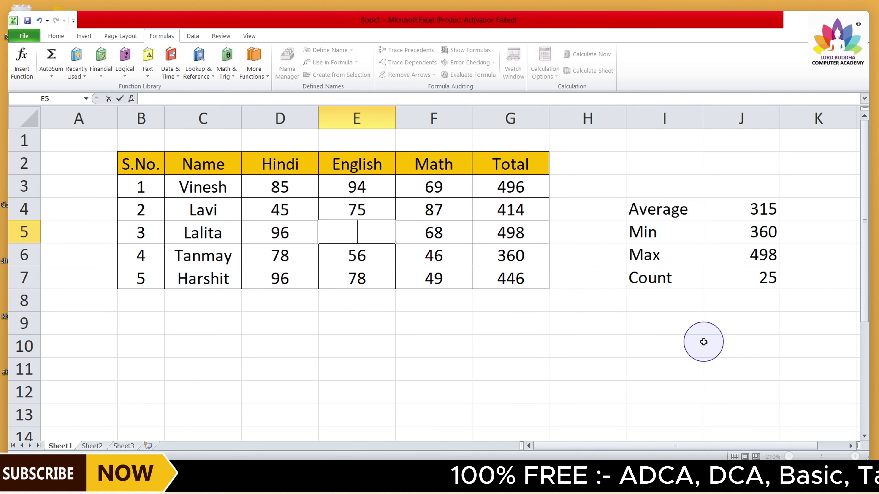
left_click(671, 302)
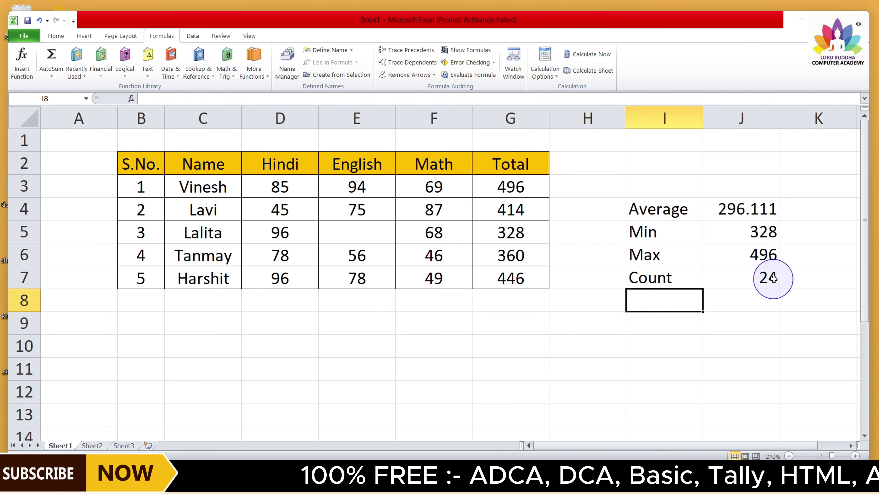
left_click(285, 257)
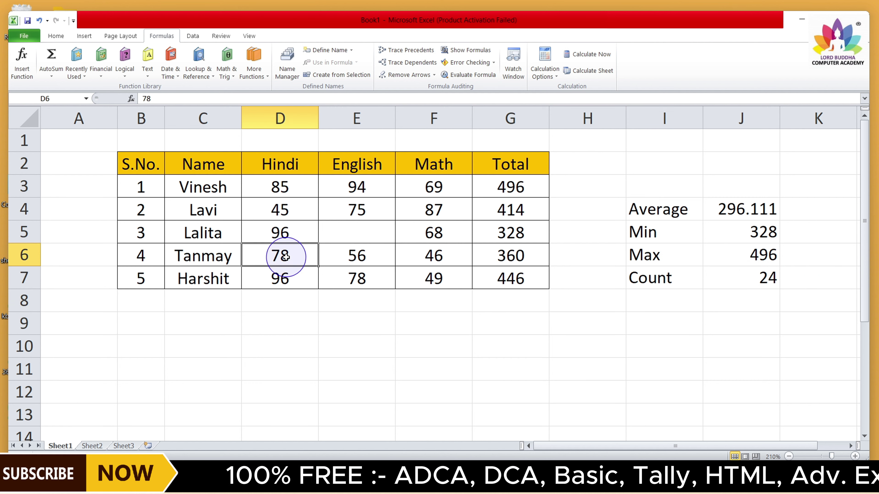
key("BackSpace")
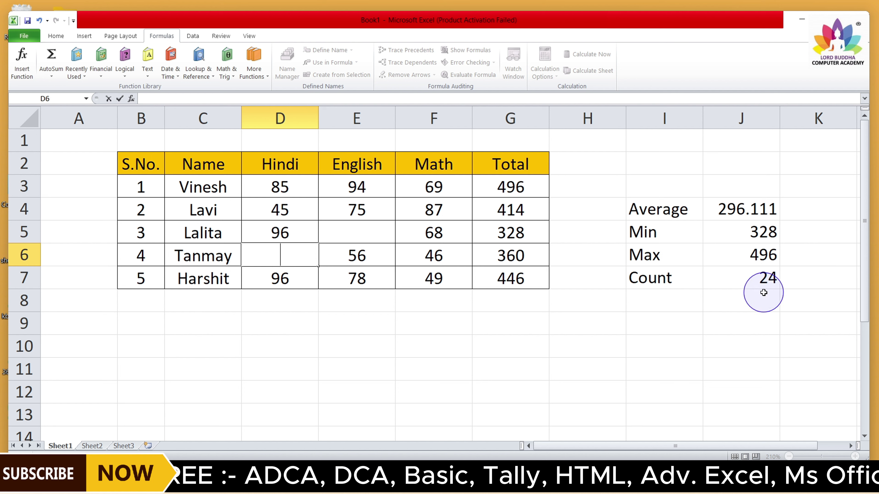
left_click(743, 301)
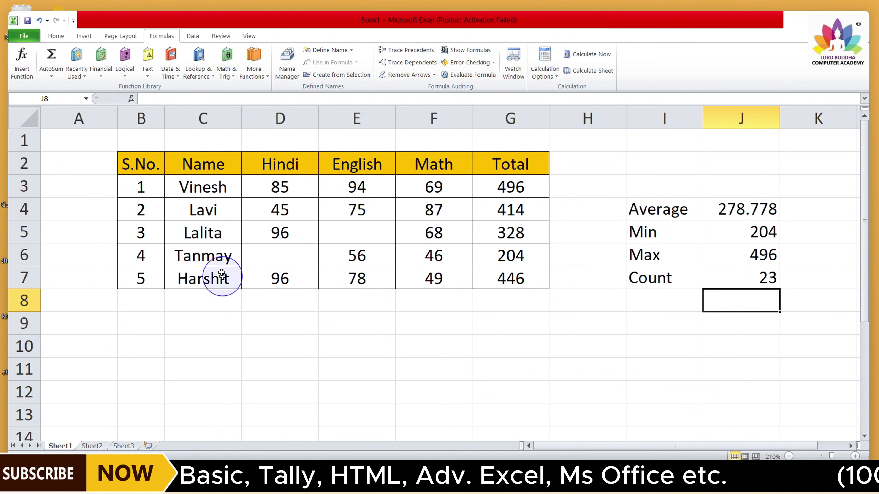
Step: Try clearing the name in C4 to test whether the count formula includes text cells
left_click(208, 208)
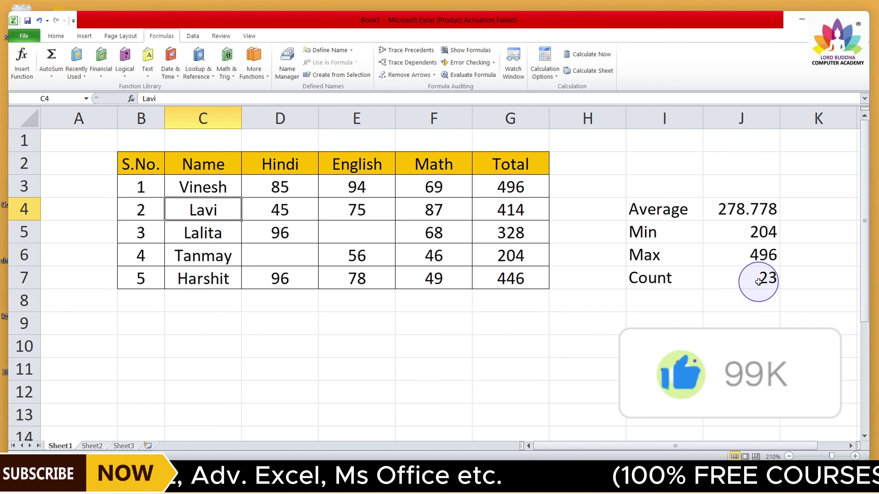
key("BackSpace")
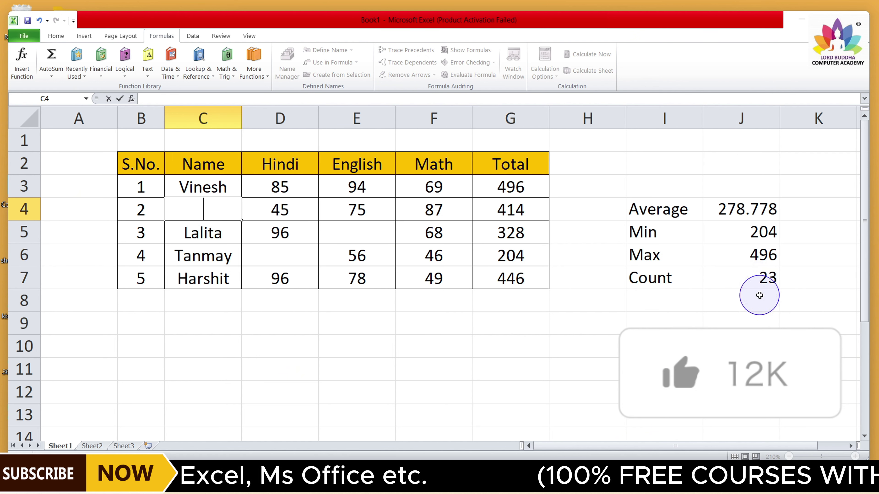
left_click(760, 295)
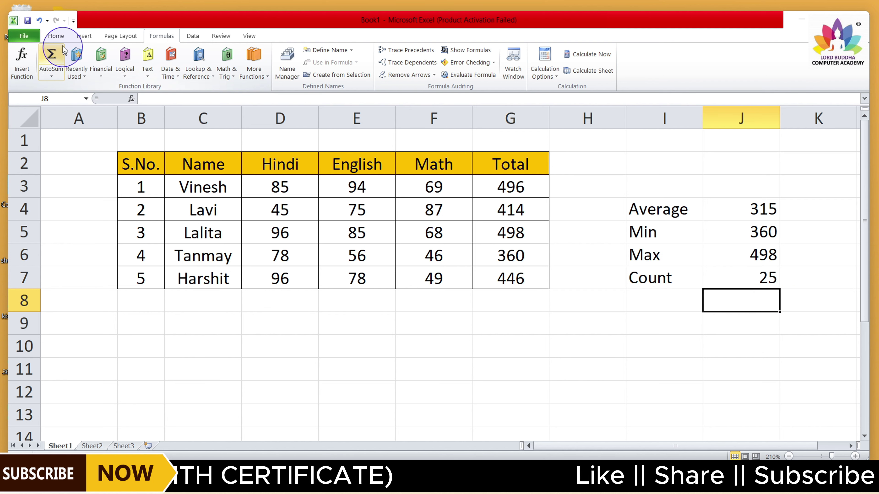
Step: Examine the available AutoSum functions and the recently used functions without inserting any of them
left_click(56, 35)
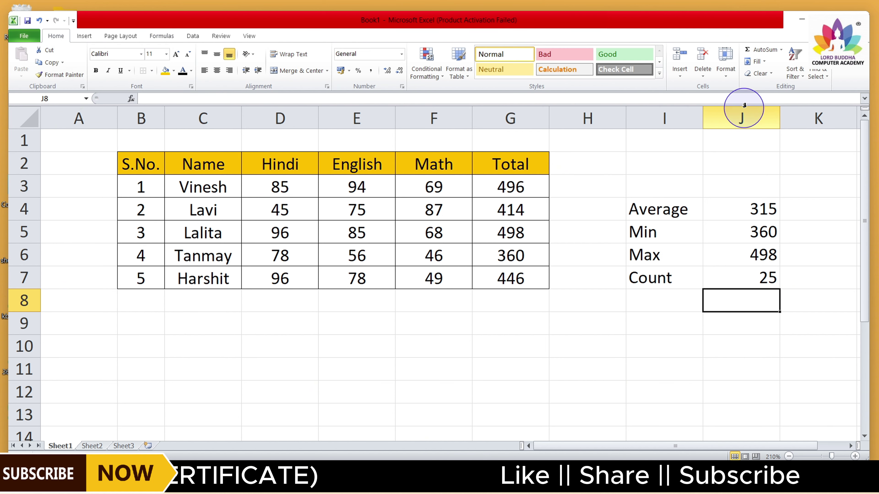
left_click(780, 51)
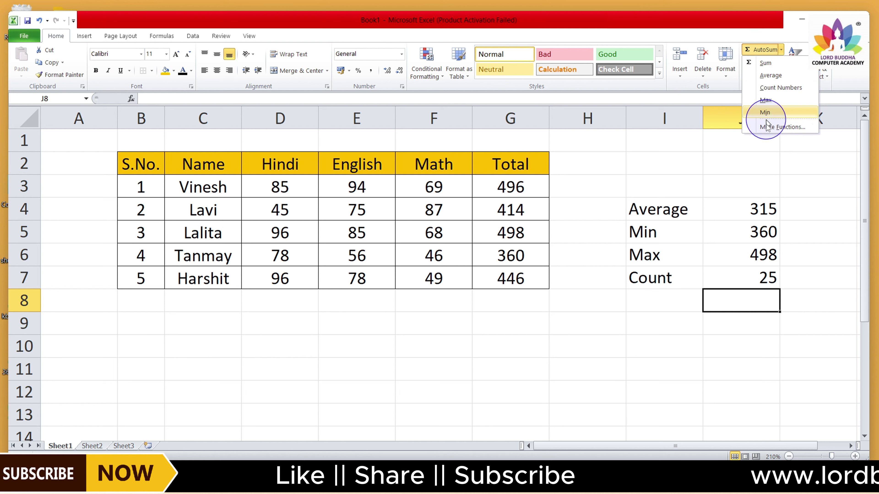
left_click(817, 207)
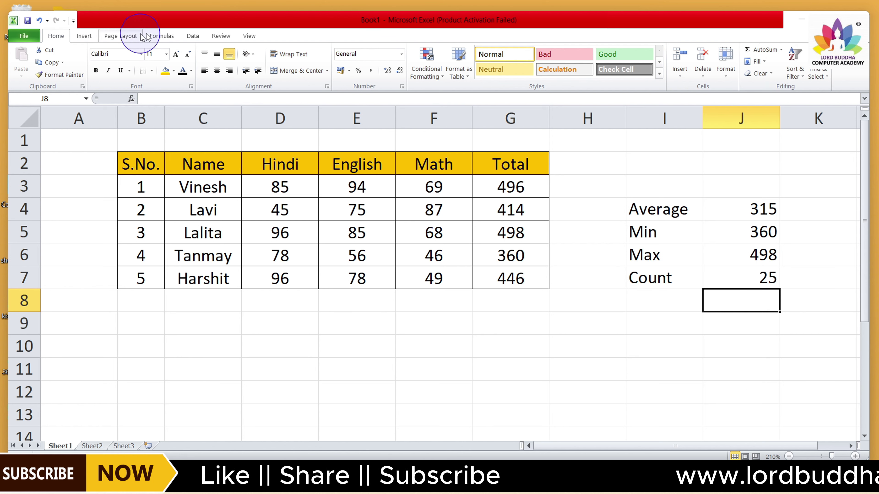
left_click(162, 36)
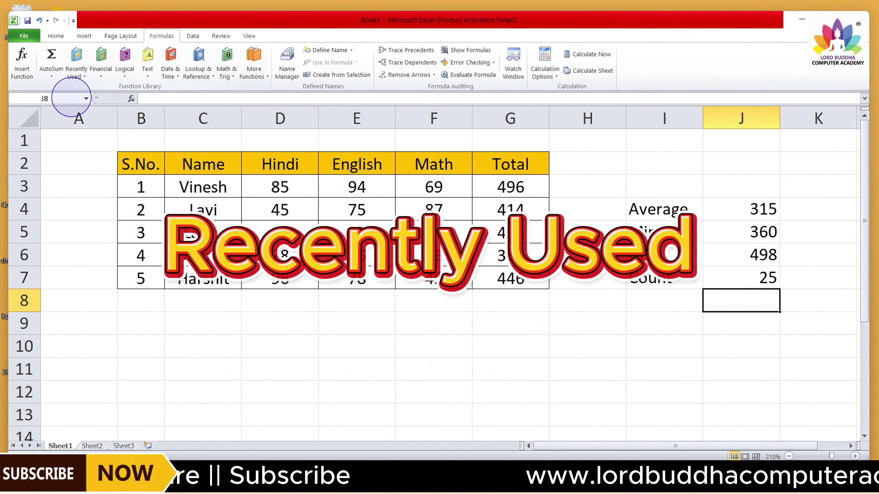
left_click(74, 75)
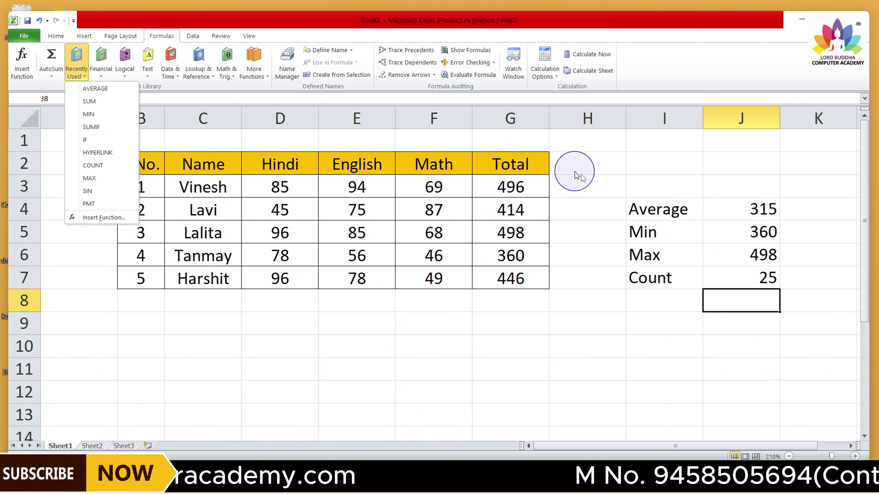
left_click(280, 346)
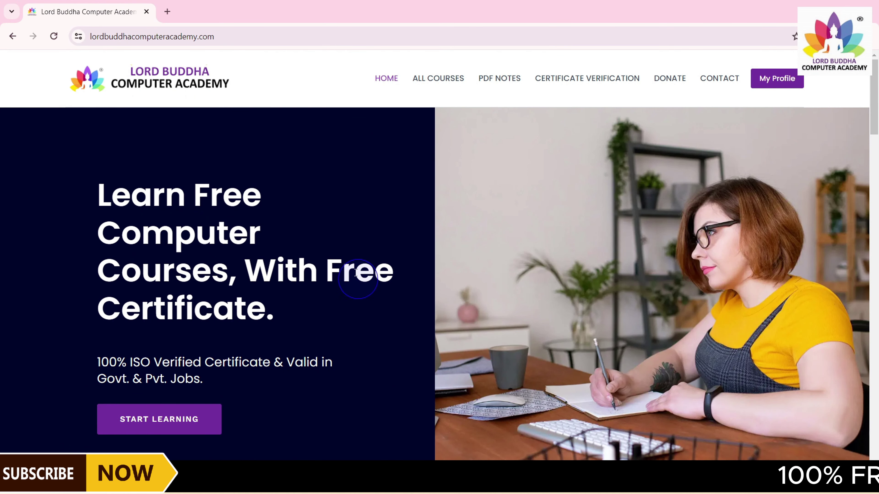
Step: Open the full course list on the Lord Buddha Computer Academy website in the browser and look through the offered courses
left_click(417, 82)
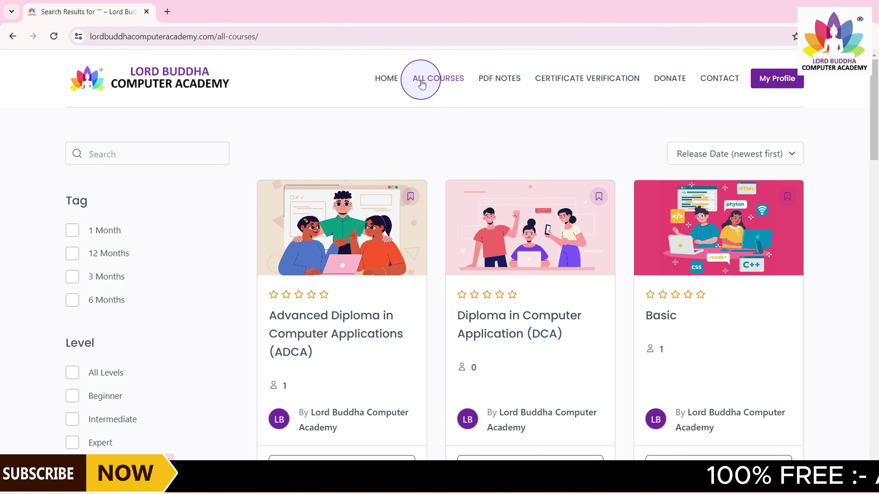
scroll(426, 168, "down", 10)
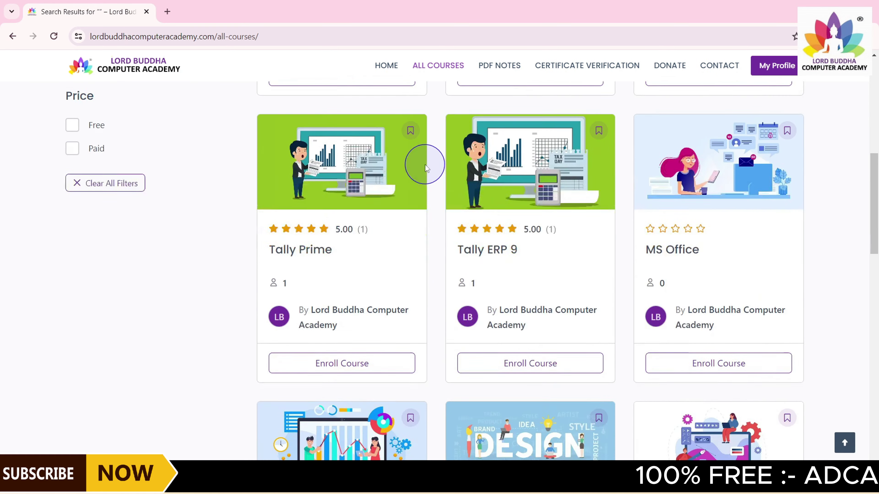
scroll(426, 168, "down", 9)
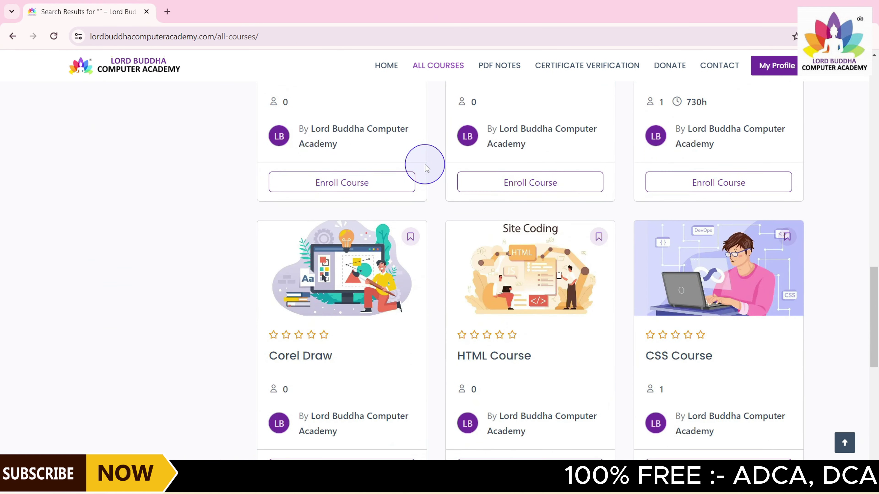
scroll(426, 168, "up", 5)
scroll(426, 168, "up", 8)
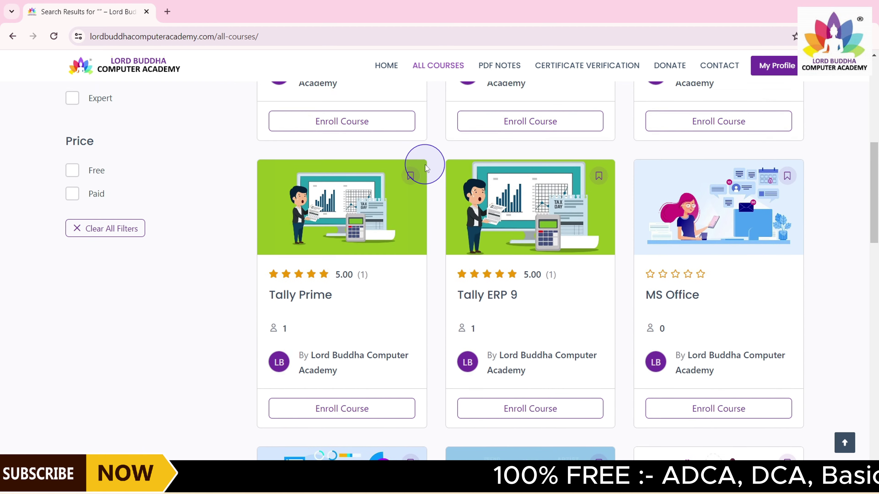
scroll(426, 166, "up", 3)
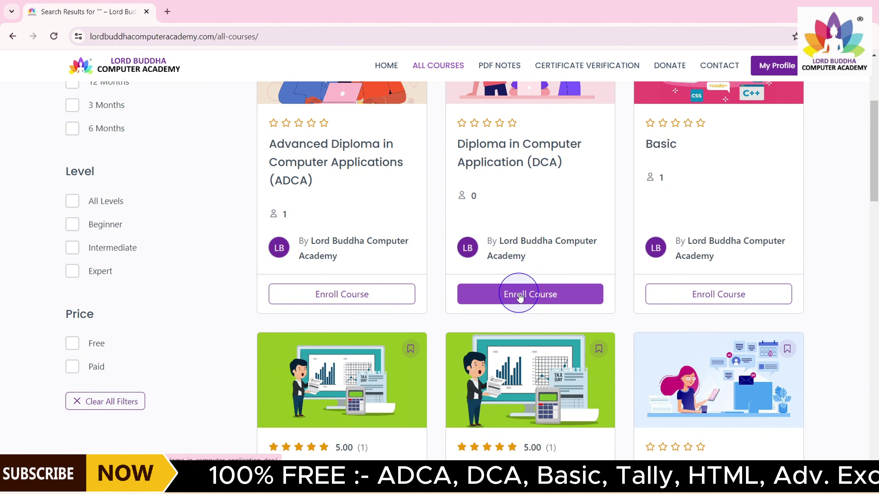
scroll(520, 296, "up", 3)
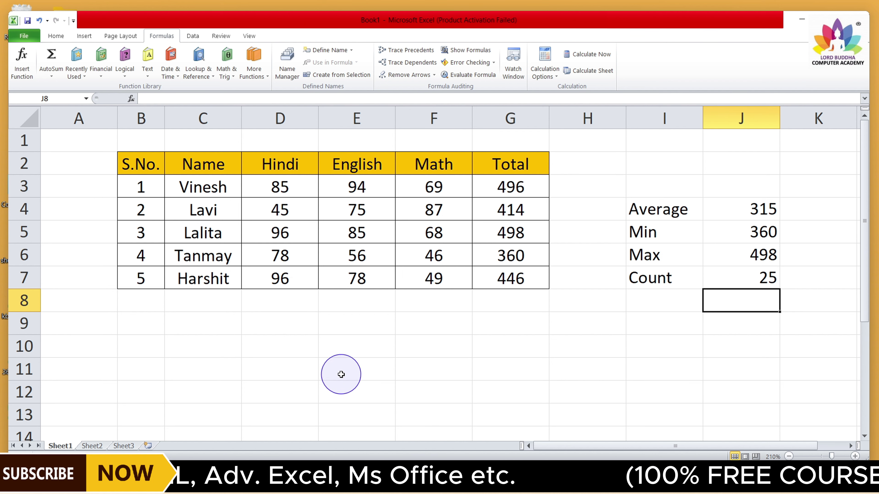
Step: Insert a new sheet column at H beside Total and enter "P/" as its header in H2
key("F2")
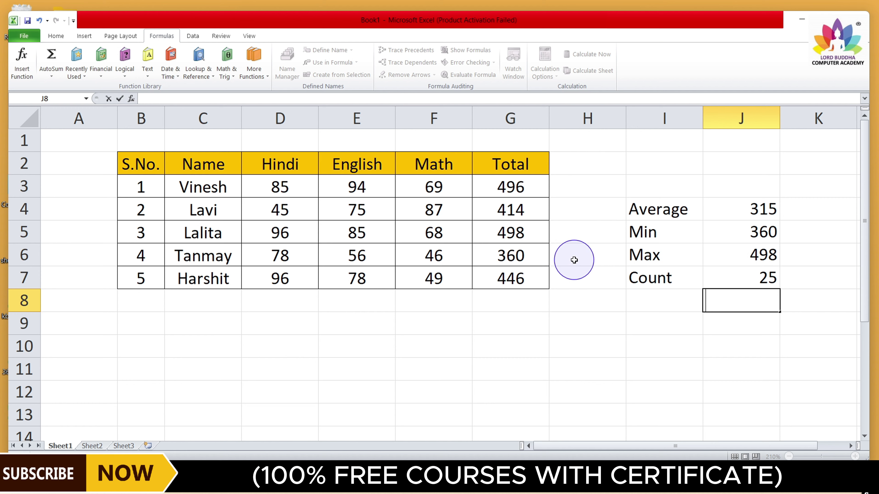
left_click(584, 164)
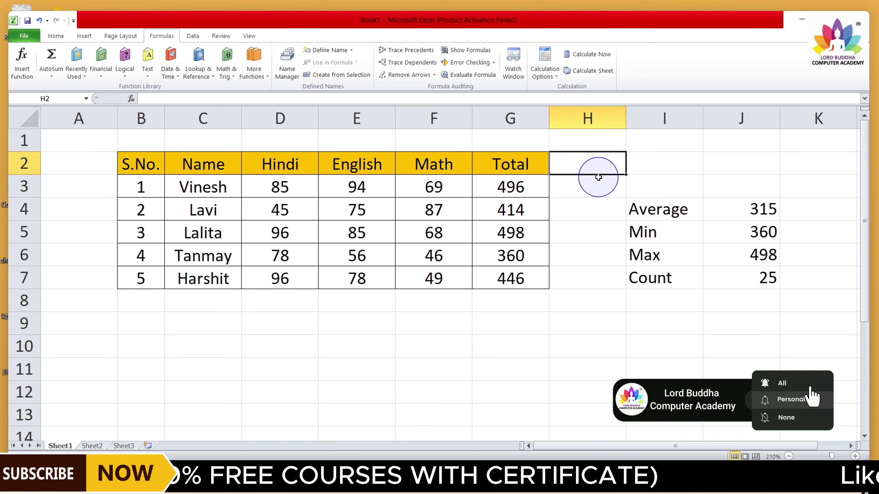
left_click(56, 35)
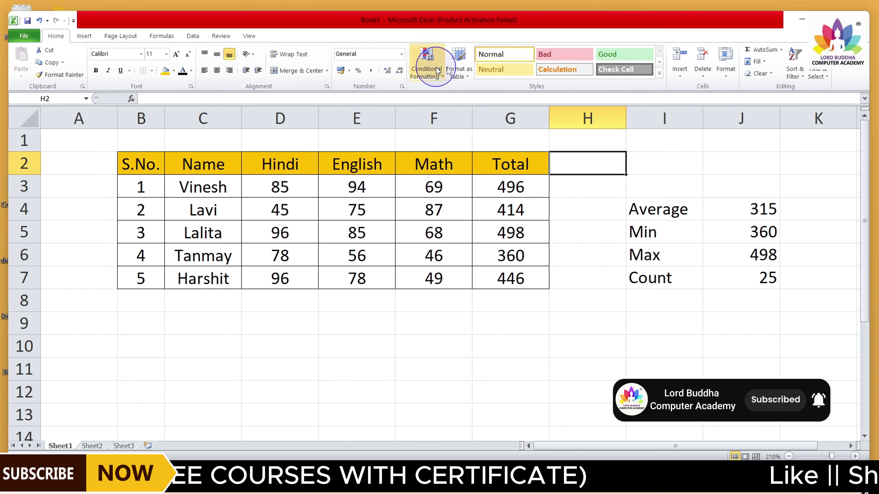
left_click(683, 72)
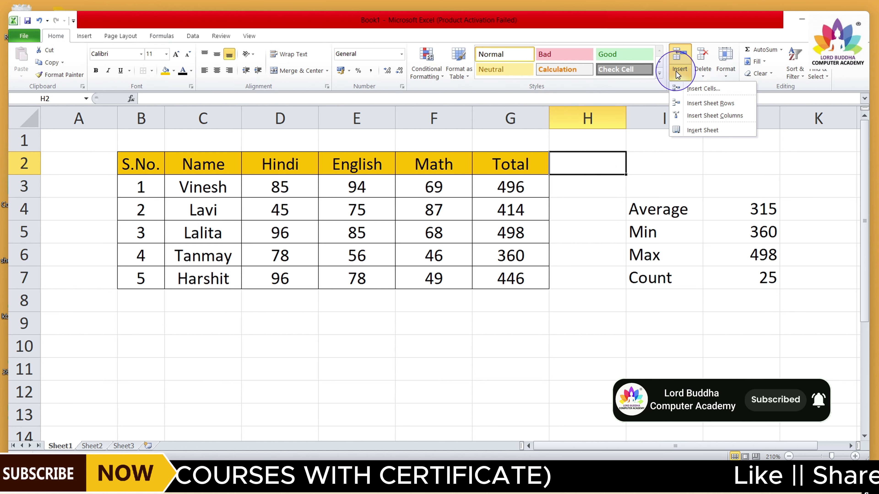
left_click(691, 115)
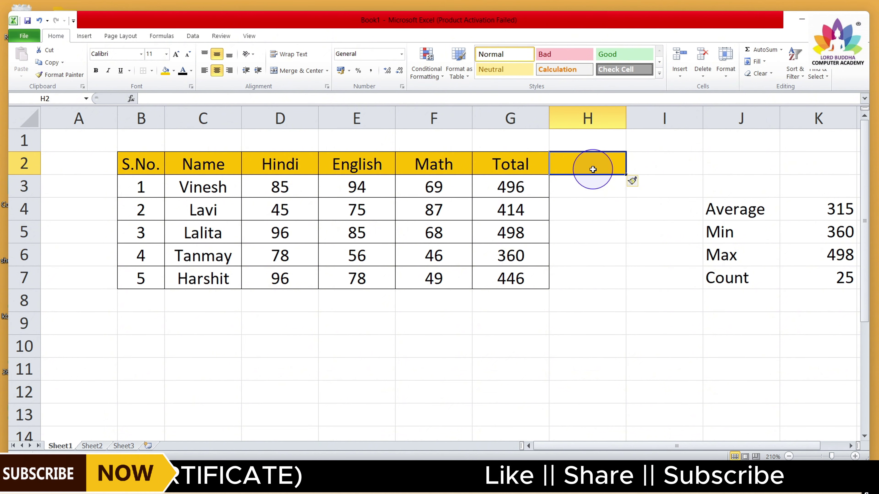
type("P/")
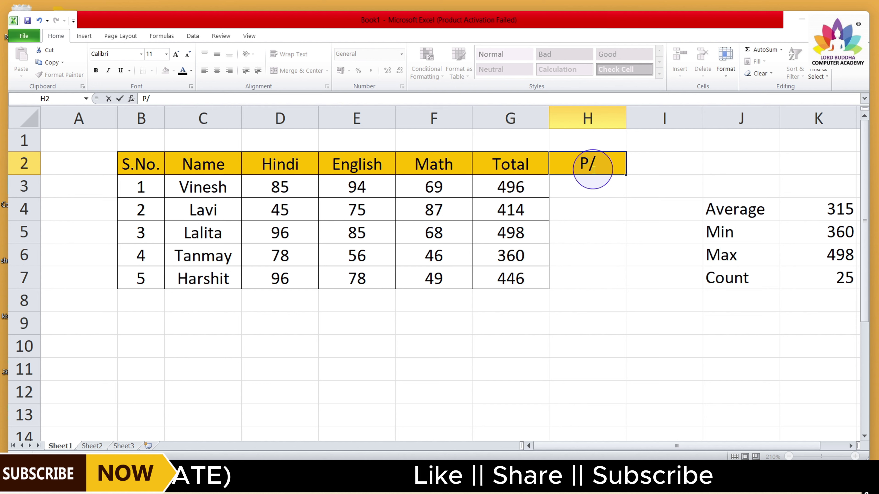
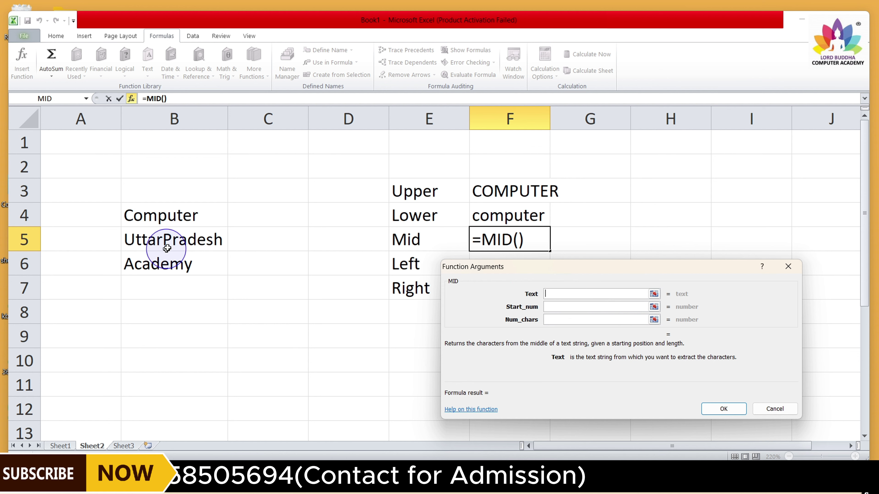
Step: Complete the MID function in F5 with text B5, start number 4 and 3 characters
left_click(175, 239)
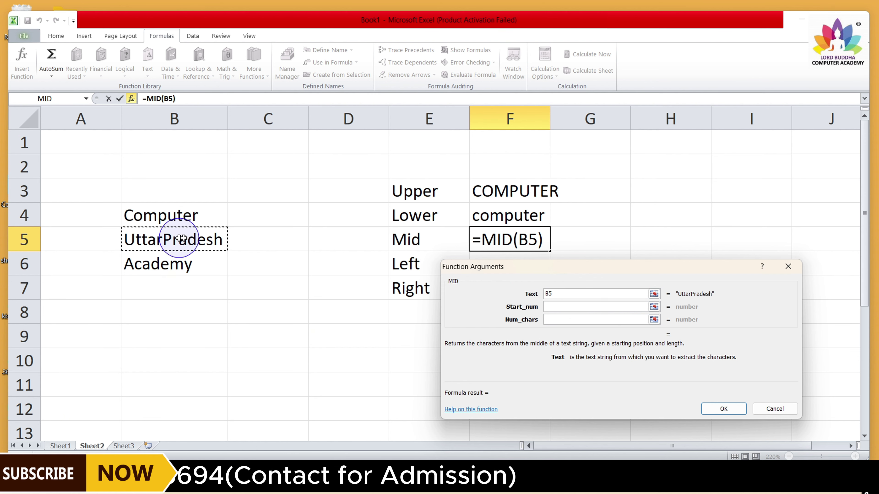
left_click(558, 308)
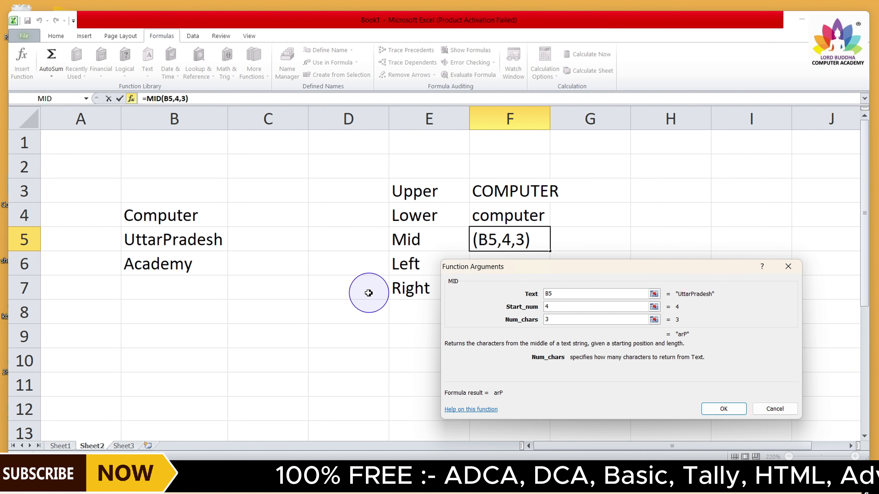
left_click(724, 409)
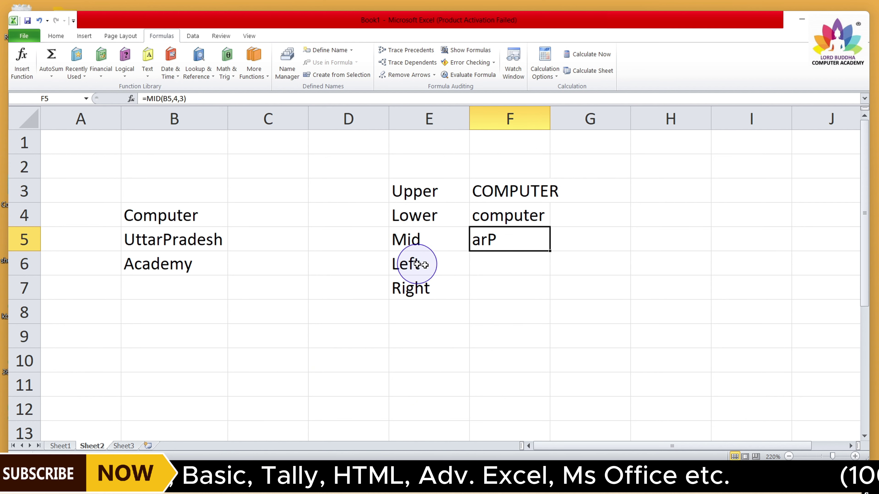
Step: Insert the LEFT function in F6 to extract the first 3 characters of B6
left_click(479, 260)
left_click(154, 77)
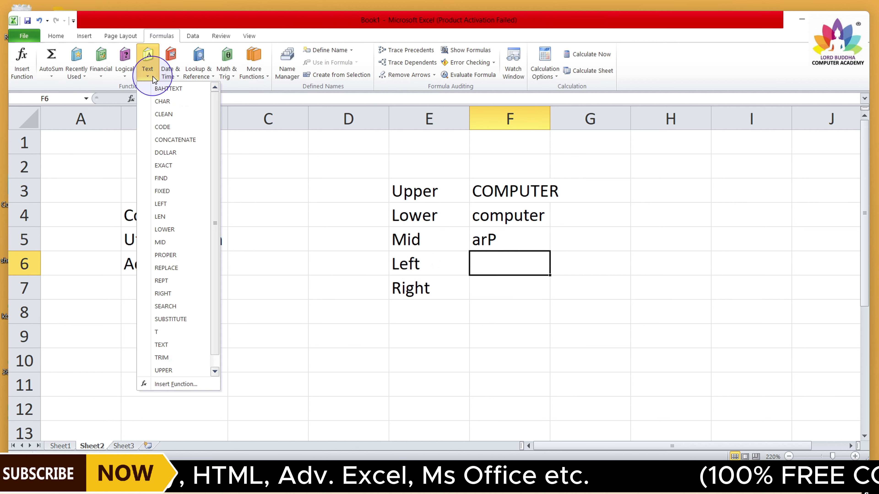
left_click(191, 208)
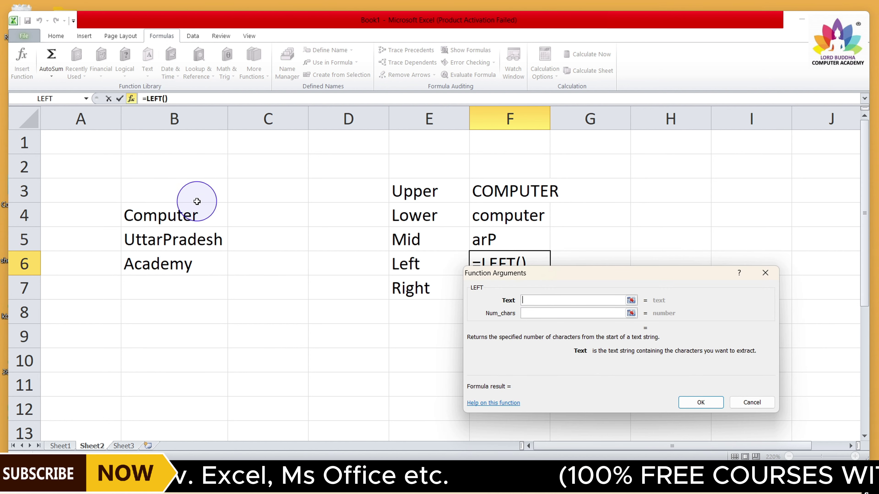
left_click_drag(593, 275, 685, 173)
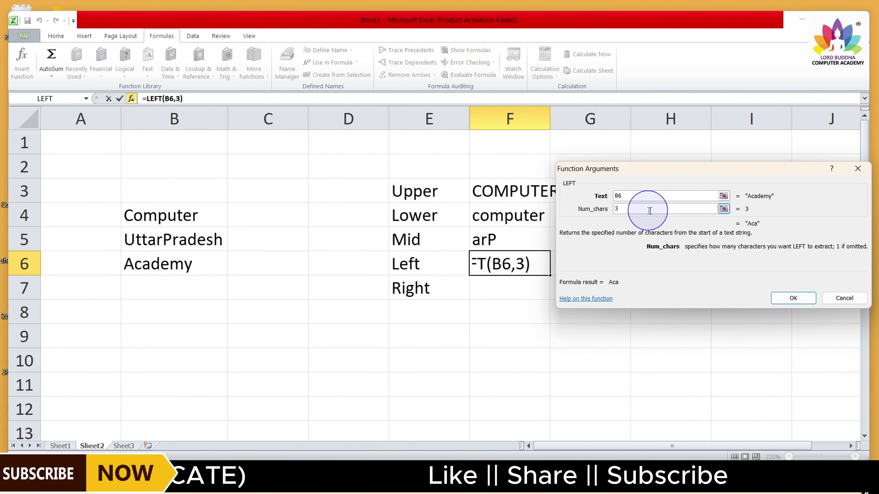
left_click(793, 299)
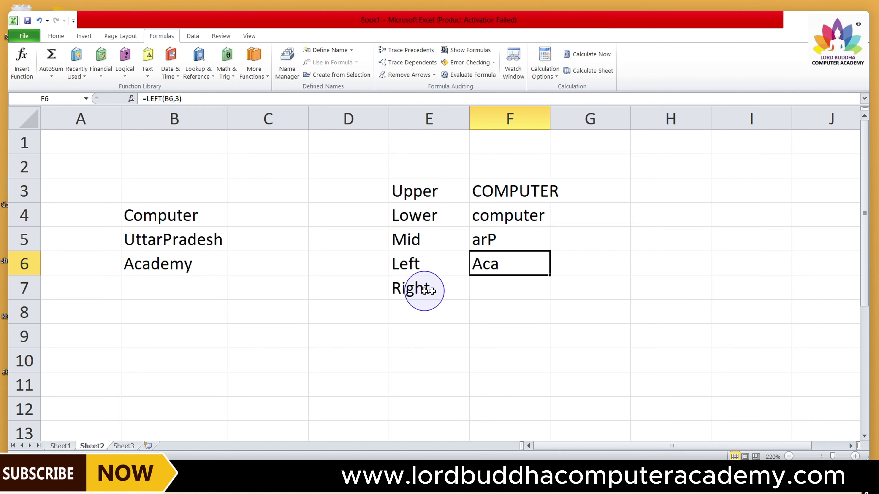
Step: Insert the RIGHT function in F7 to extract the last 4 characters of B6
left_click(496, 289)
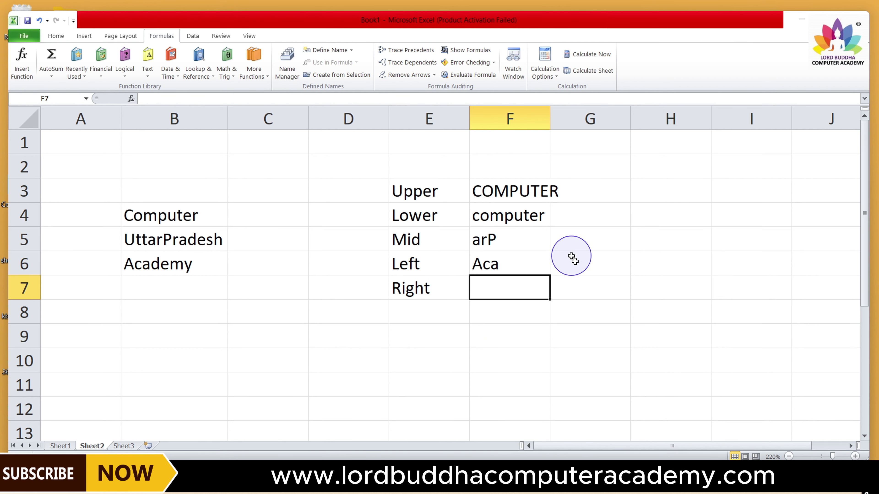
left_click(147, 63)
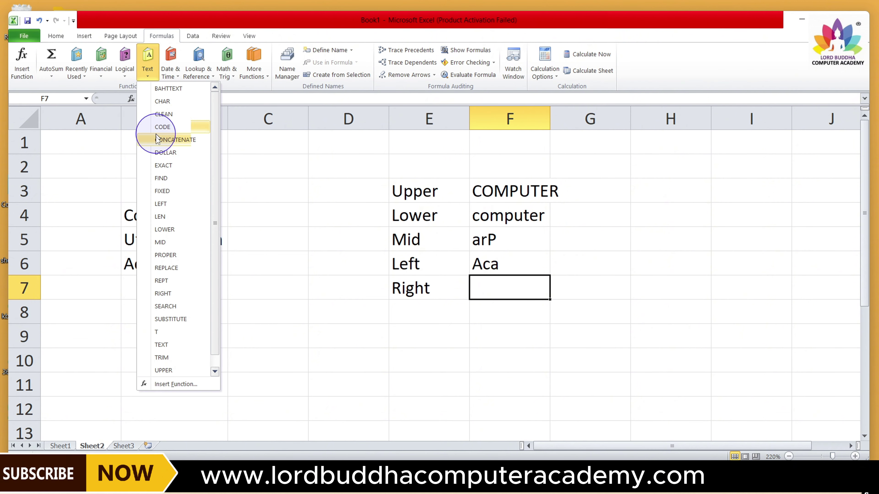
left_click(163, 293)
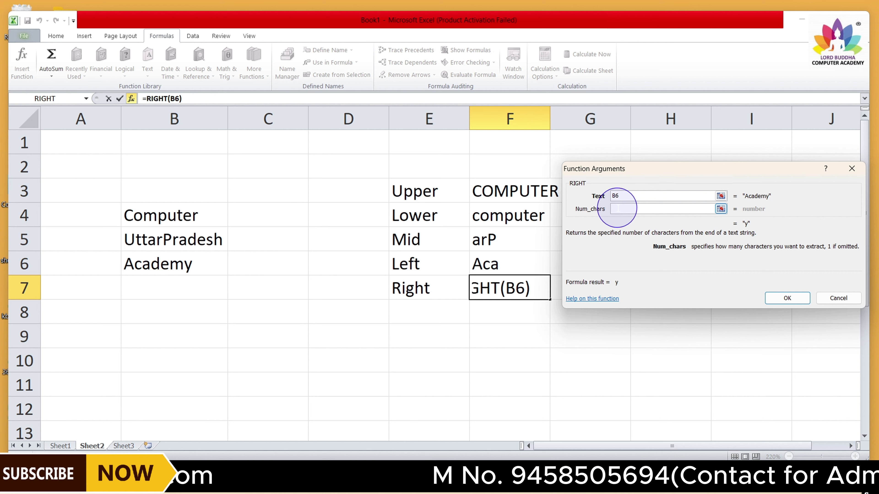
type("4")
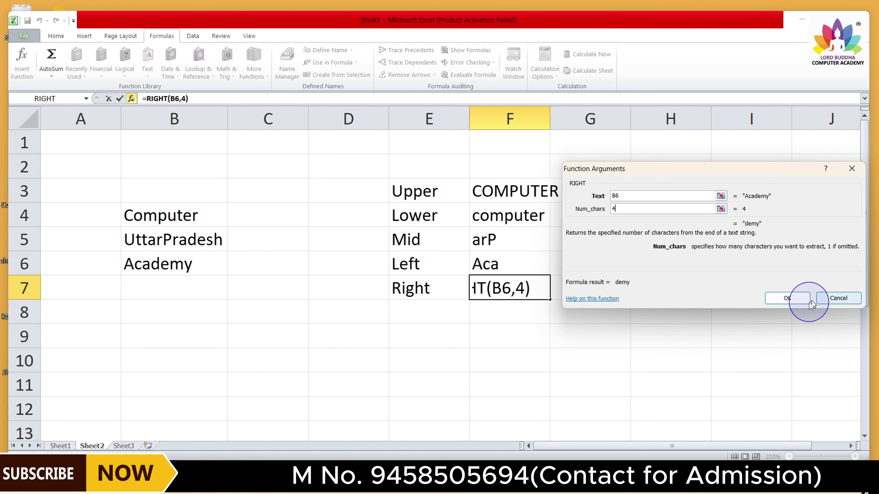
left_click(788, 299)
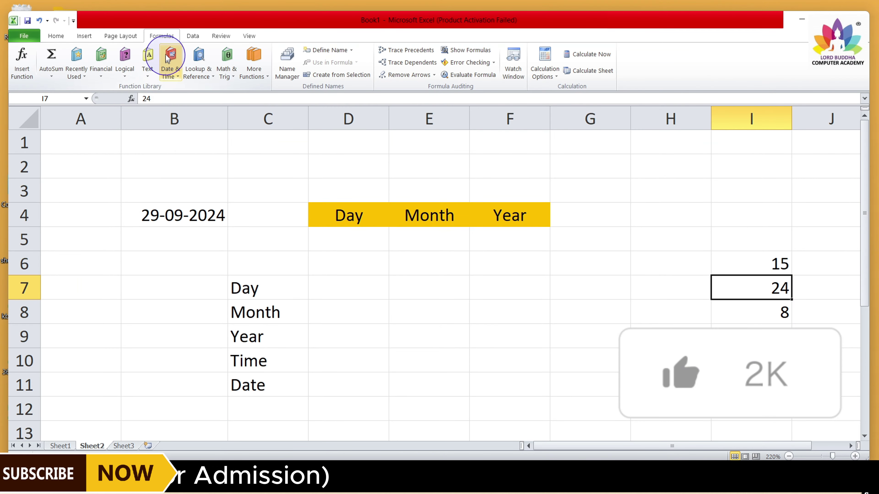
Step: Insert the DAY function in D5 under the Day header, using the date in B4
left_click(169, 71)
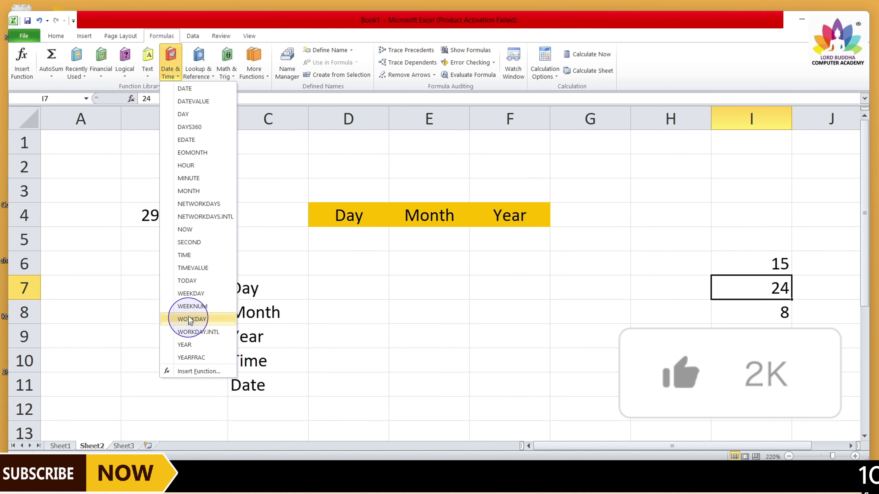
left_click(253, 131)
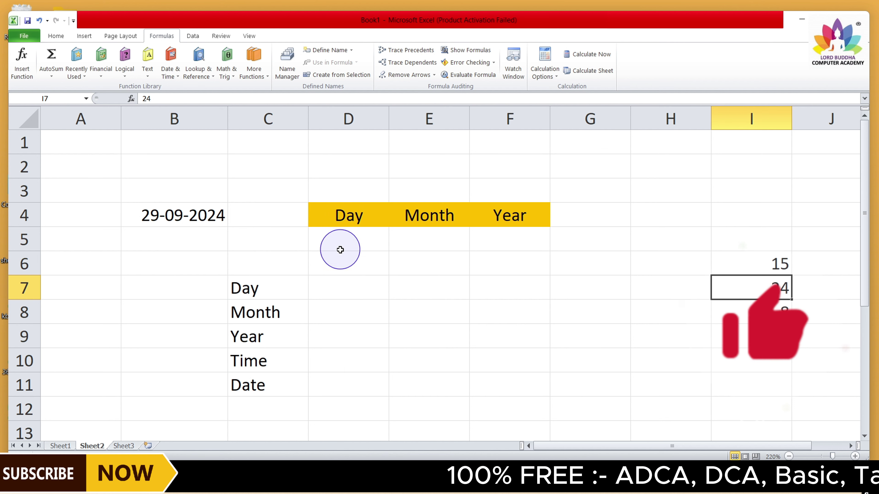
left_click(341, 245)
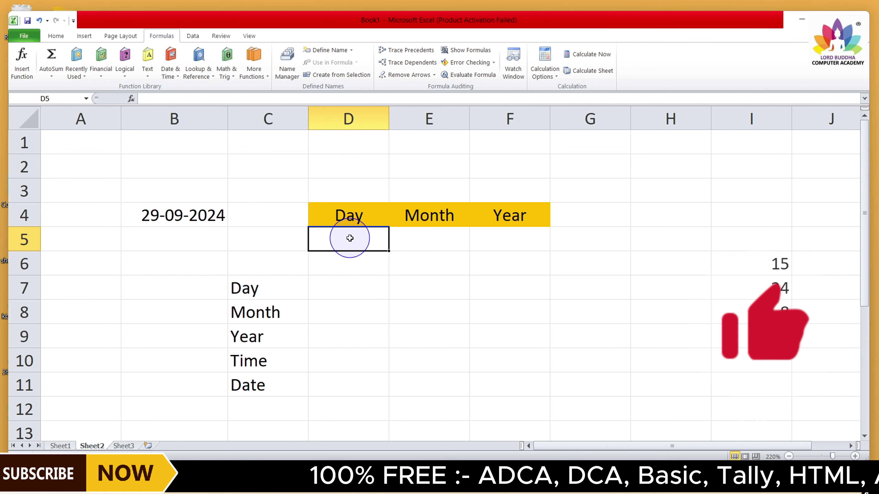
left_click(172, 70)
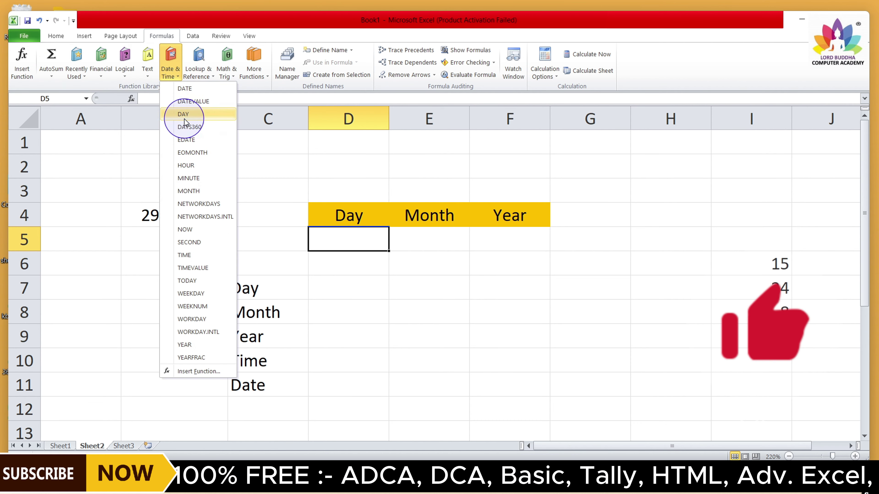
left_click(197, 114)
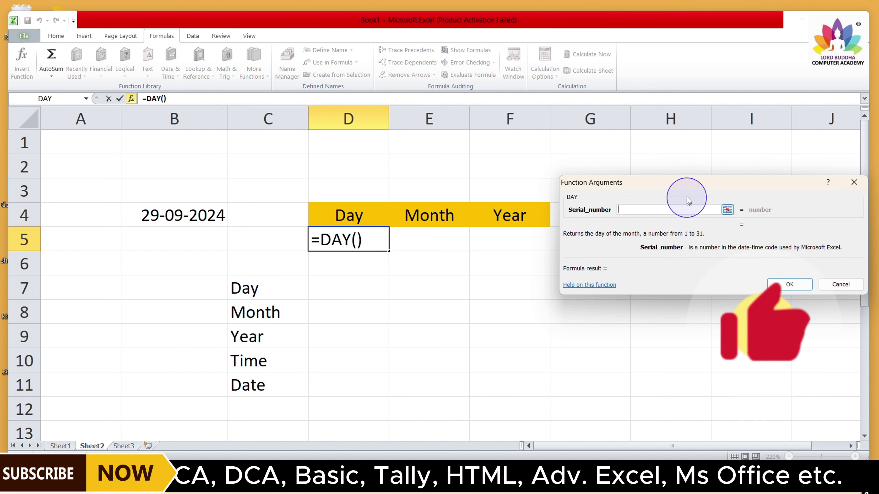
left_click_drag(692, 185, 668, 159)
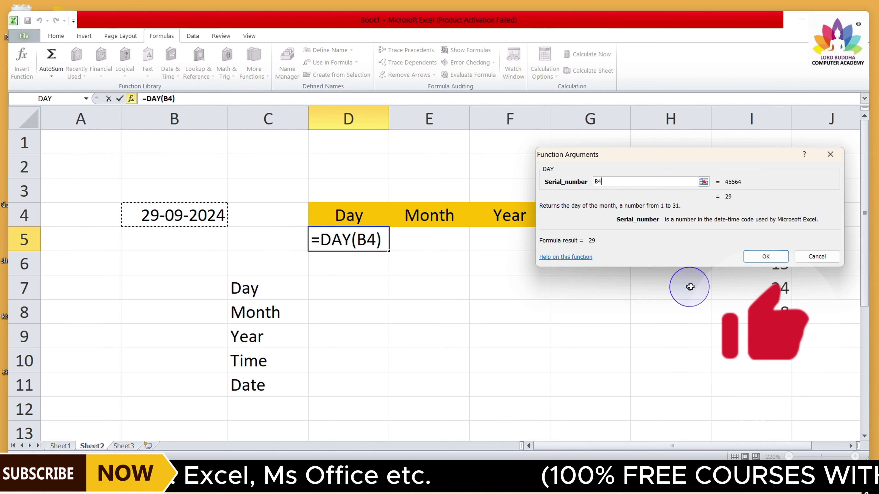
left_click(765, 257)
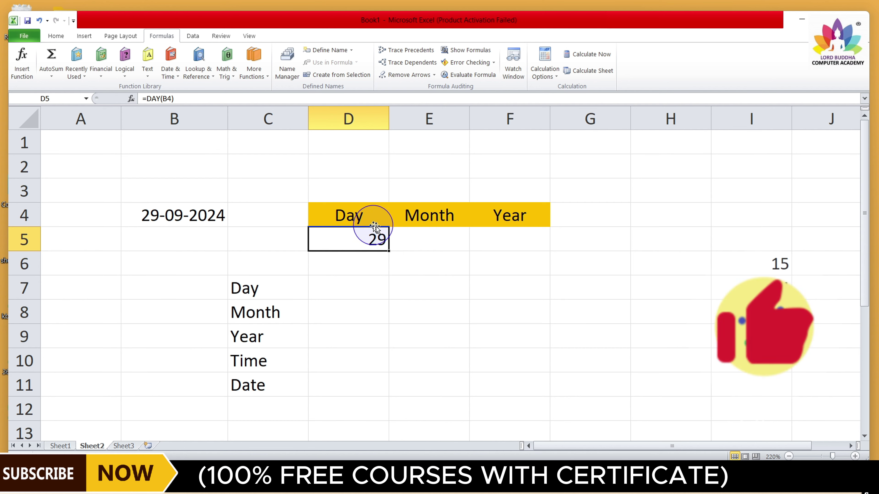
Step: Select the empty cell E5 under the Month header for the month result
left_click(417, 243)
left_click(515, 246)
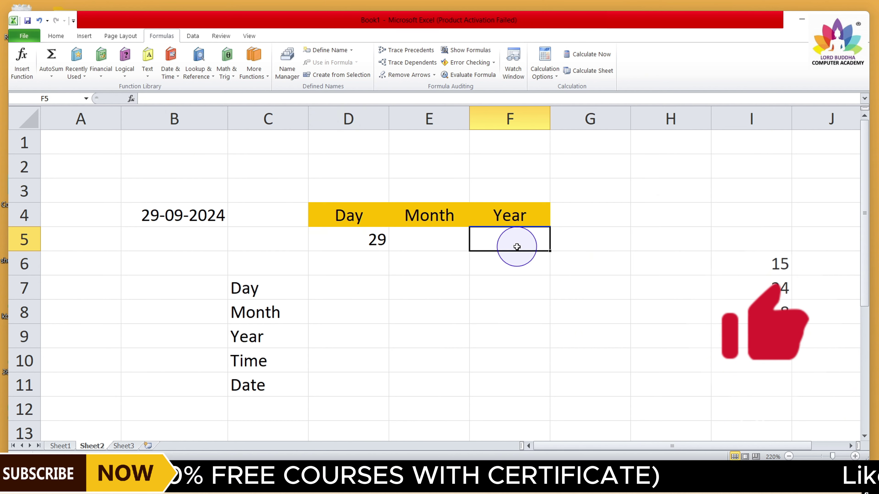
left_click(421, 238)
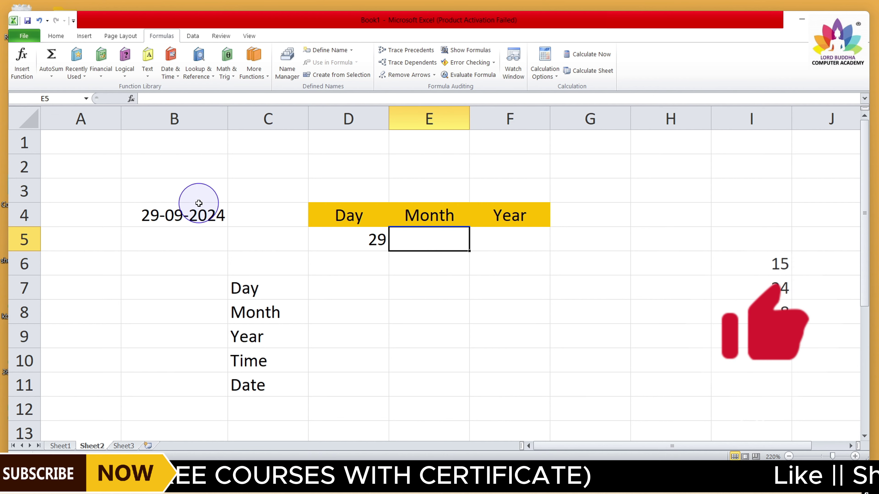
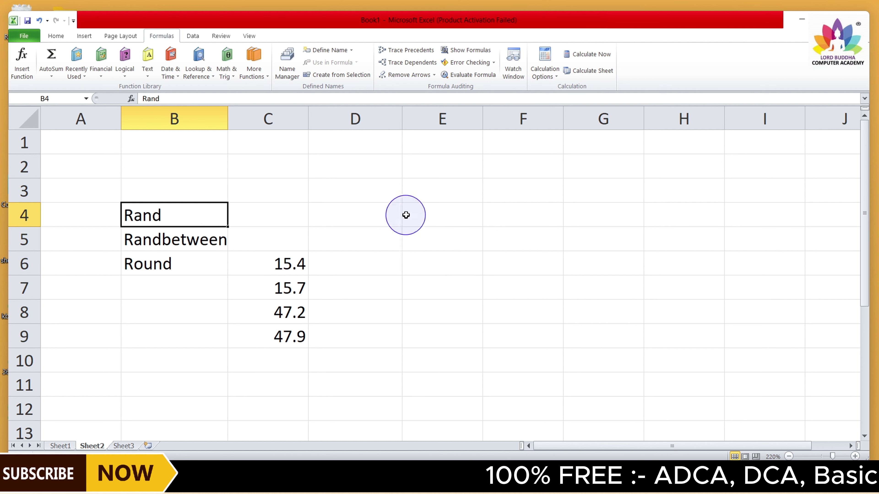
Step: Insert the RAND function in cell E4 to generate a random number
left_click(414, 212)
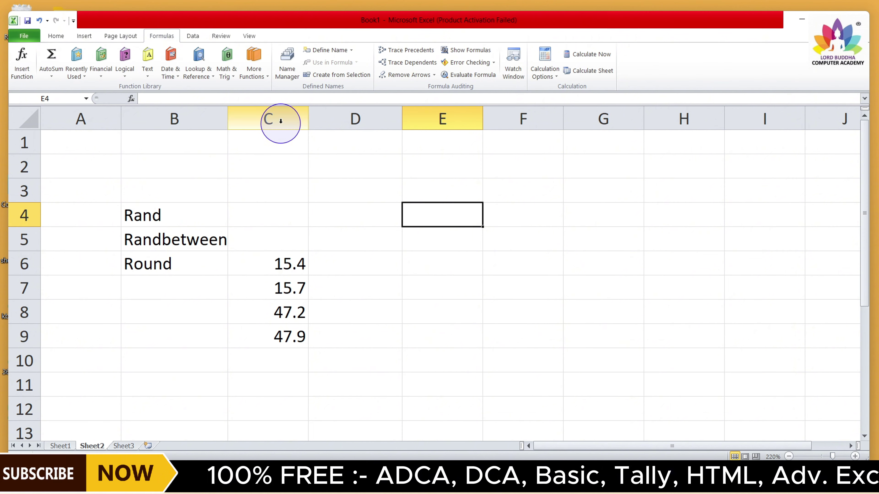
left_click(233, 79)
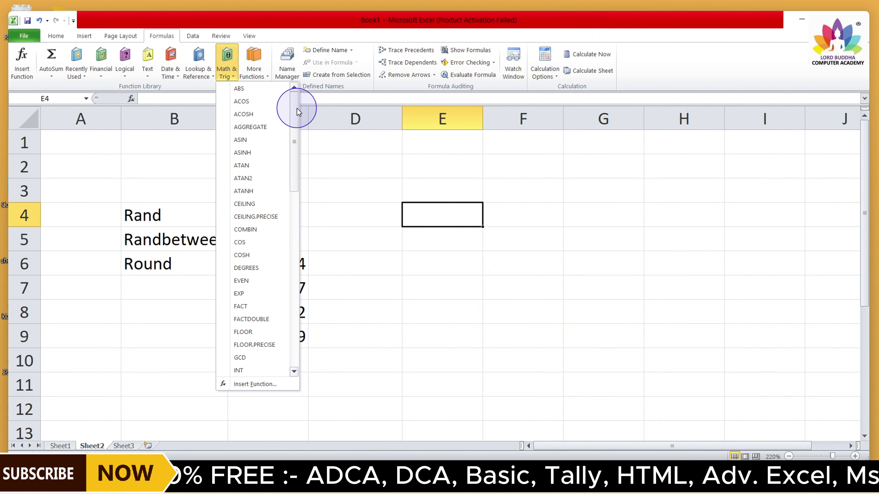
left_click_drag(297, 113, 291, 247)
left_click(245, 211)
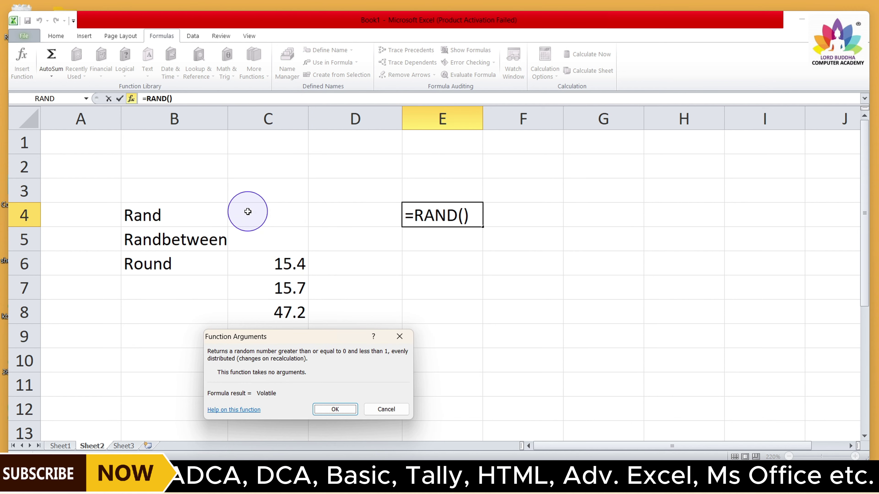
left_click(334, 410)
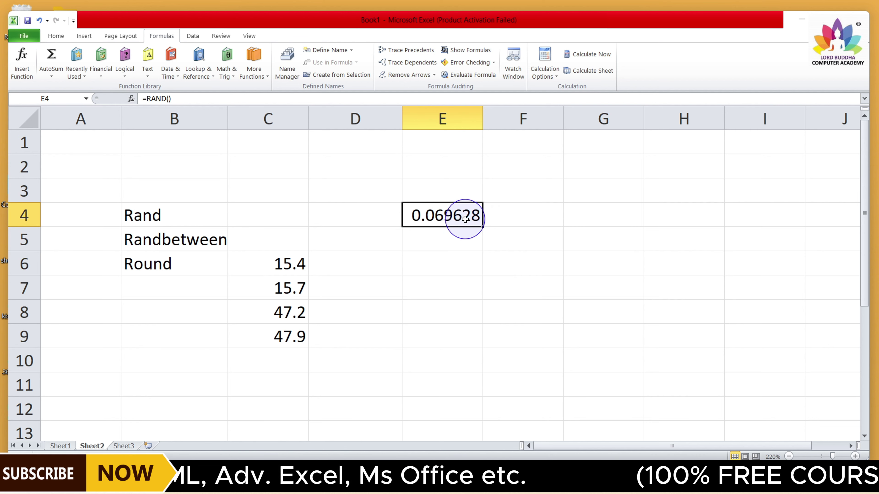
Step: Fill the RAND formula from E4 through H10, and clear the whole filled range
left_click_drag(484, 228, 725, 367)
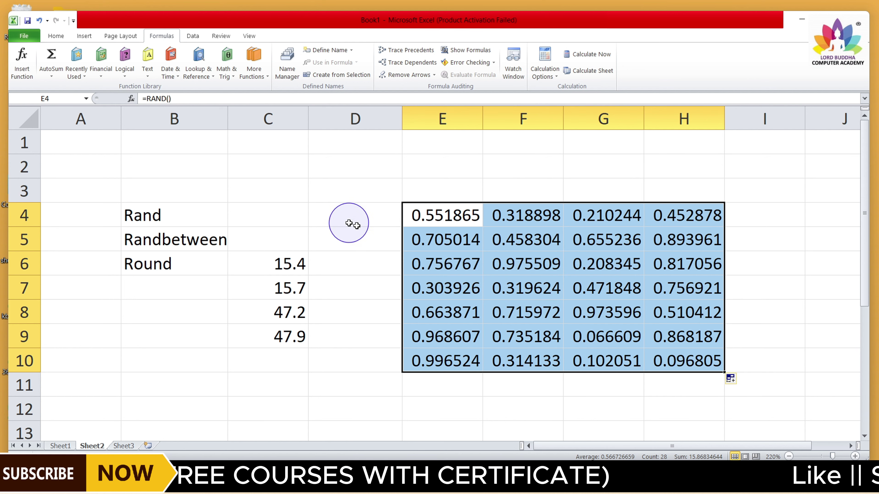
key("Delete")
left_click(516, 337)
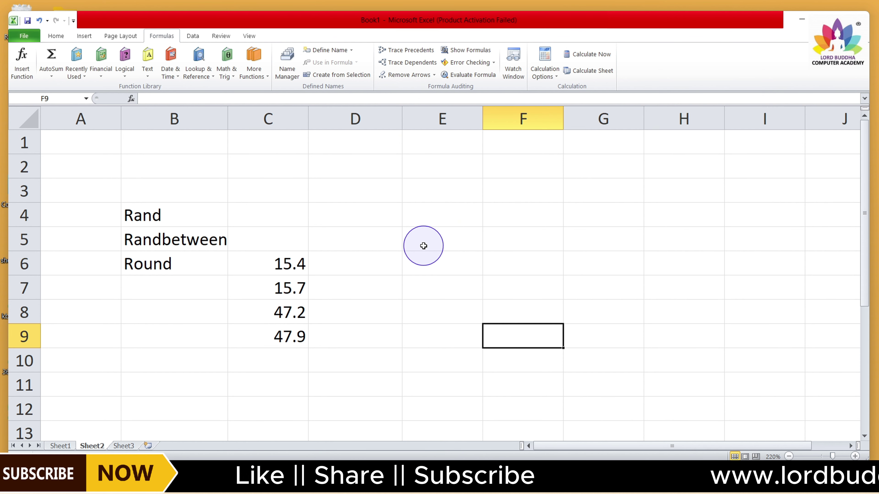
Step: Insert the RANDBETWEEN function in cell E5 with 50 as the bottom value and 100 as the top value
left_click(433, 240)
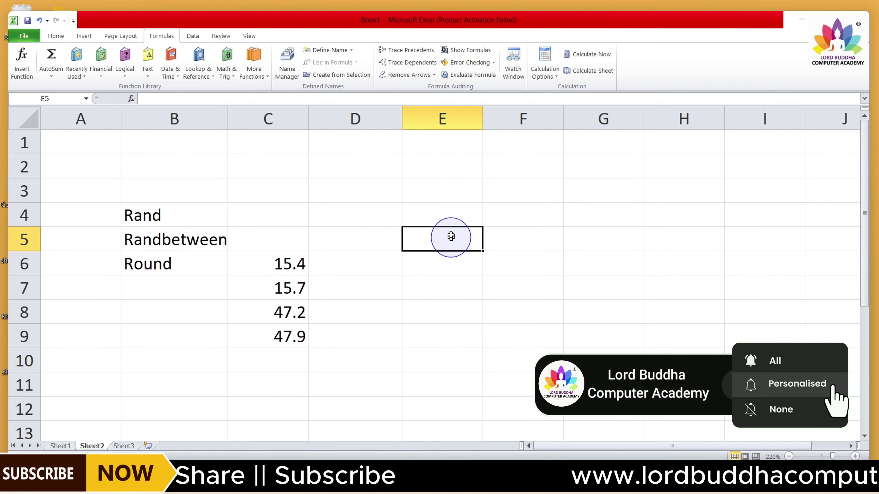
left_click(231, 62)
scroll(230, 59, "down", 4)
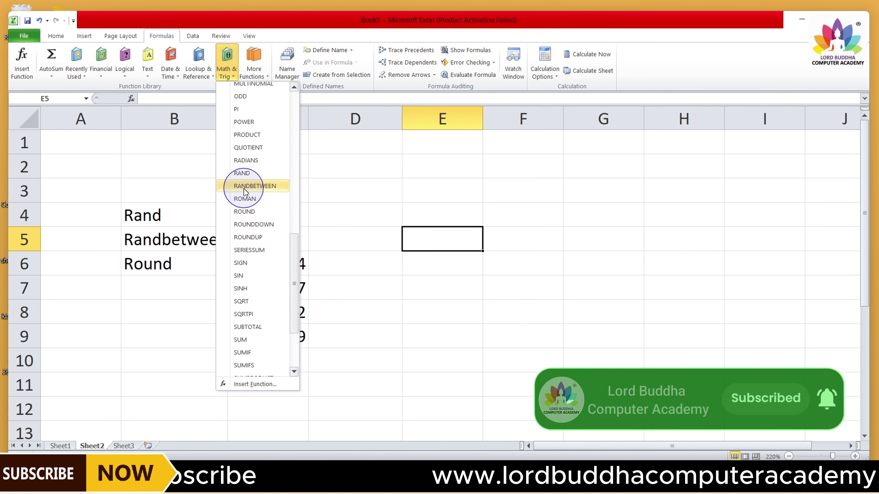
left_click(264, 187)
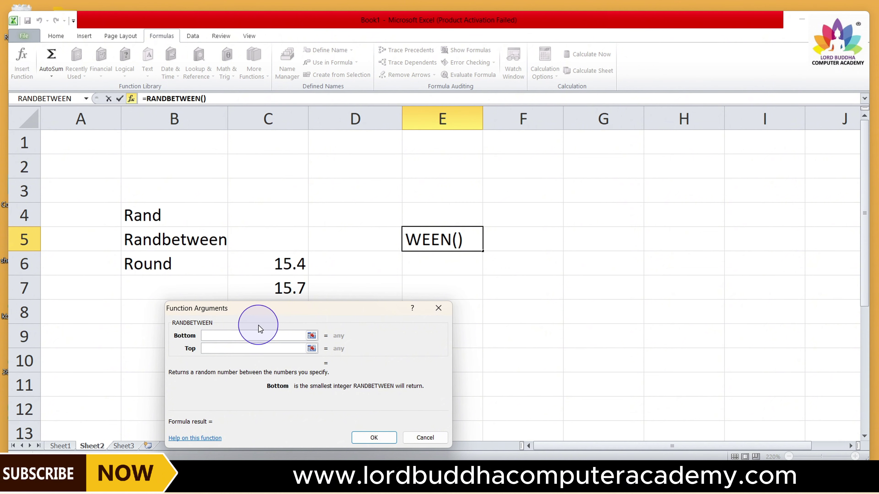
left_click_drag(273, 315, 263, 295)
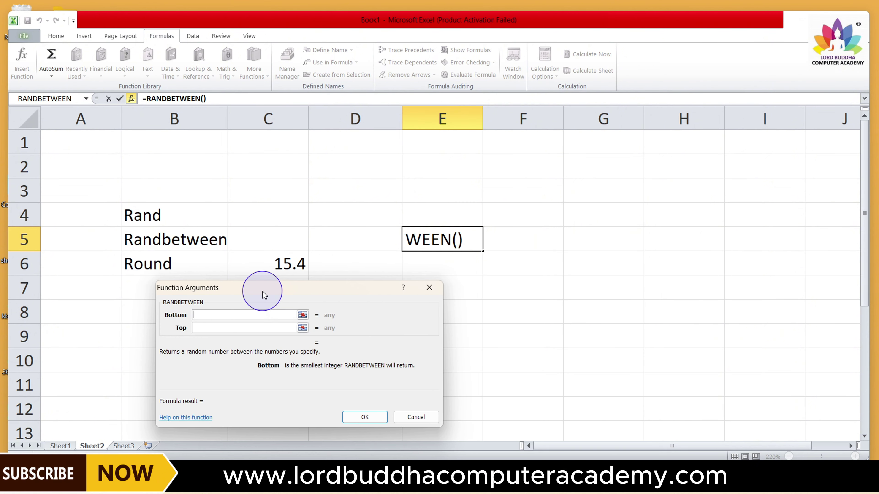
left_click(244, 317)
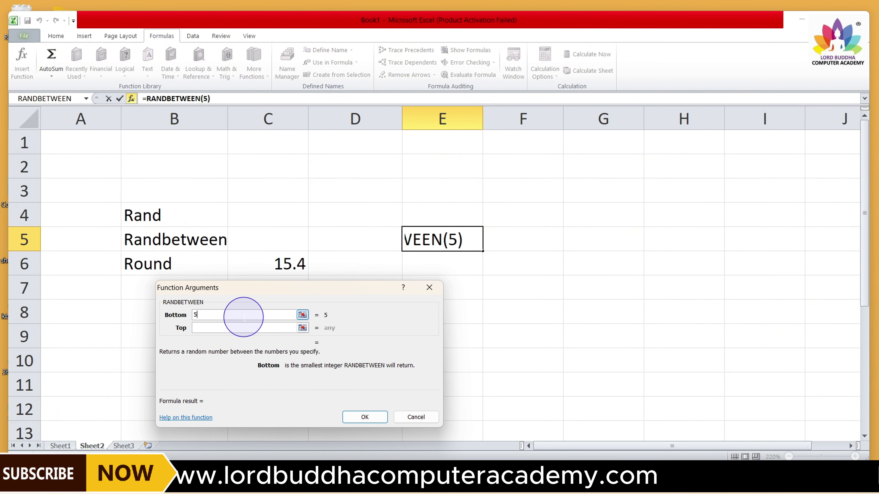
left_click(229, 328)
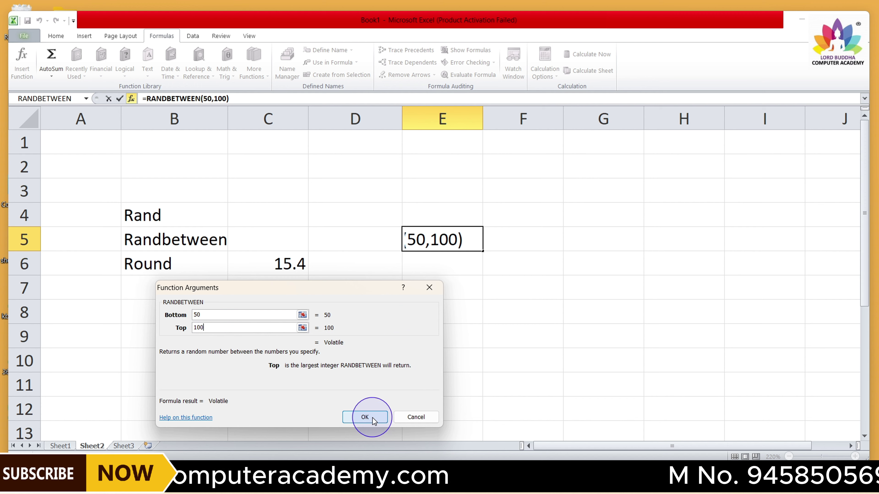
left_click(365, 417)
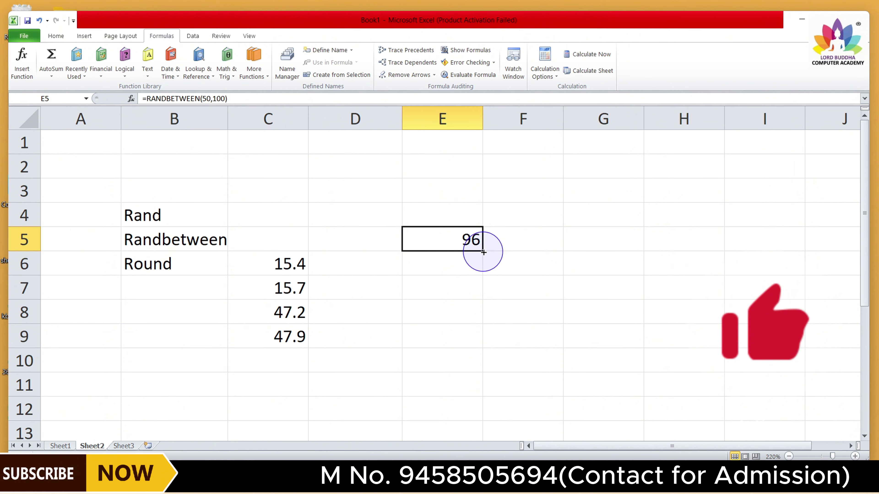
Step: Fill the RANDBETWEEN formula from E5 through I10, and clear the whole filled range
left_click_drag(481, 251, 785, 371)
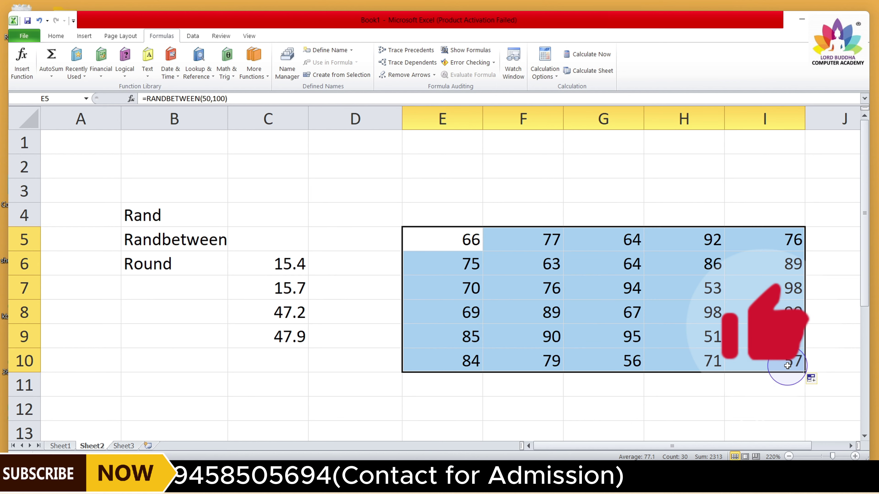
left_click(683, 326)
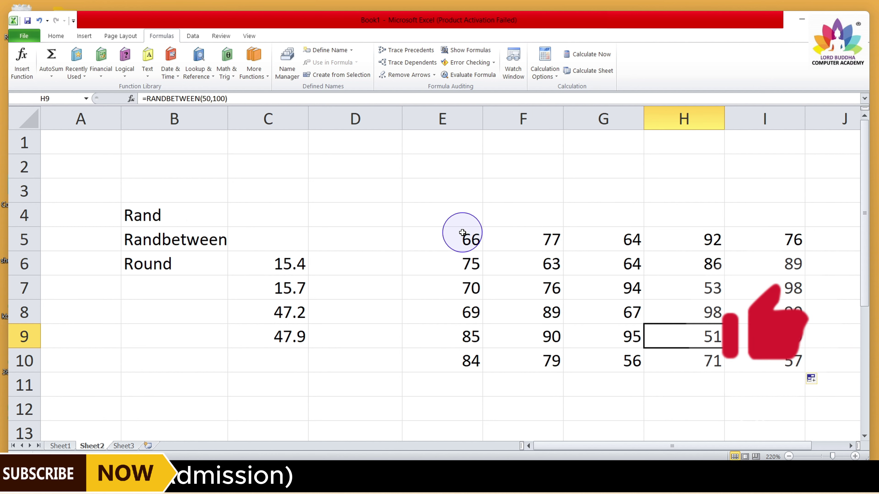
left_click_drag(461, 232, 757, 361)
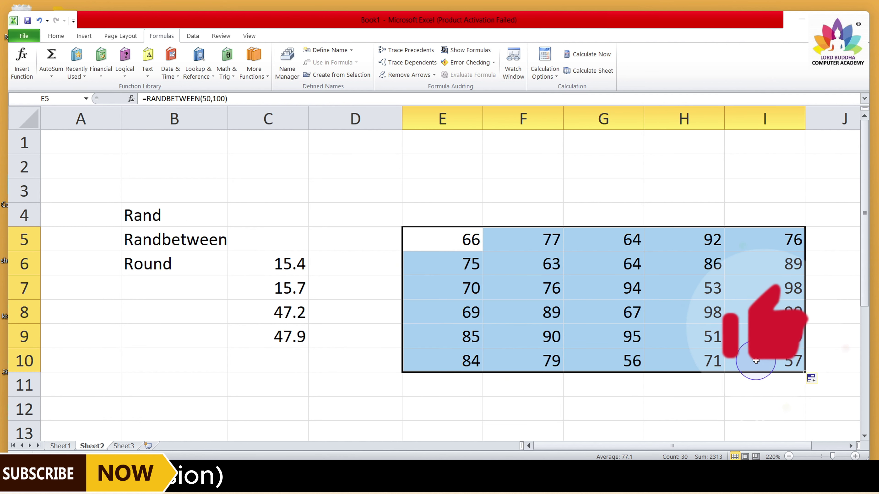
key("Delete")
left_click(579, 263)
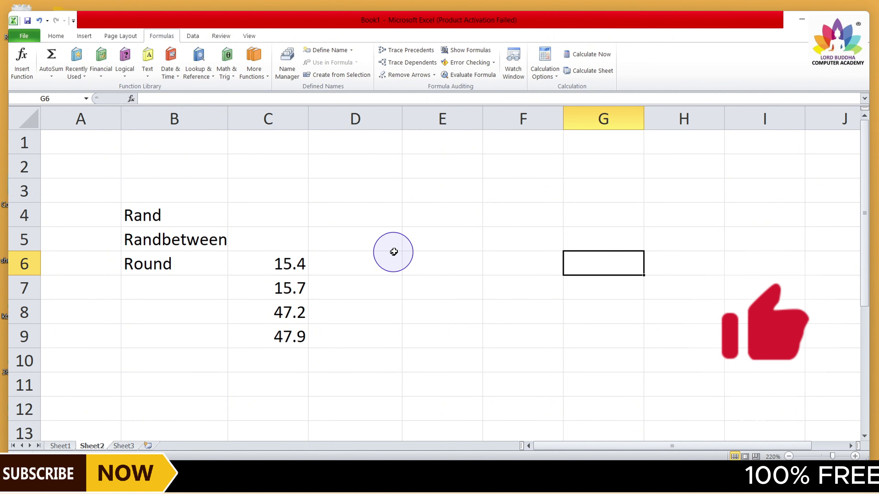
Step: Insert the ROUND function in cell E5 to round the number in C6 to 0 digits
left_click(427, 240)
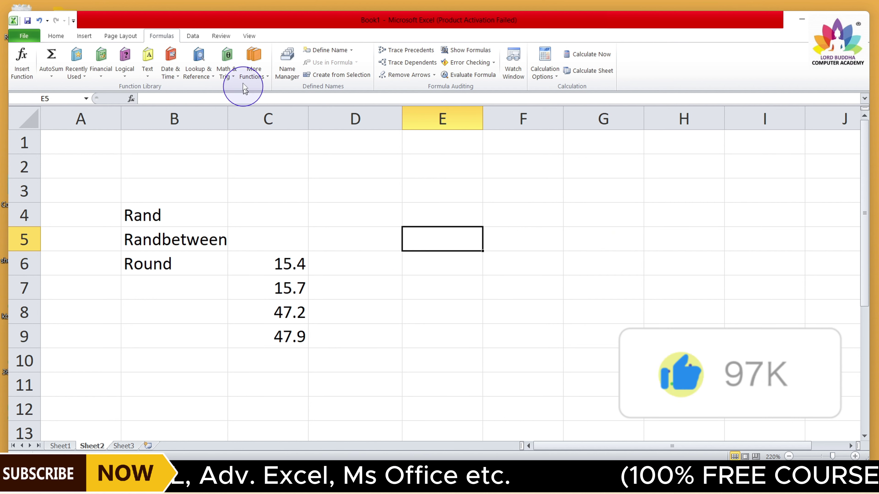
left_click(228, 69)
scroll(249, 155, "down", 8)
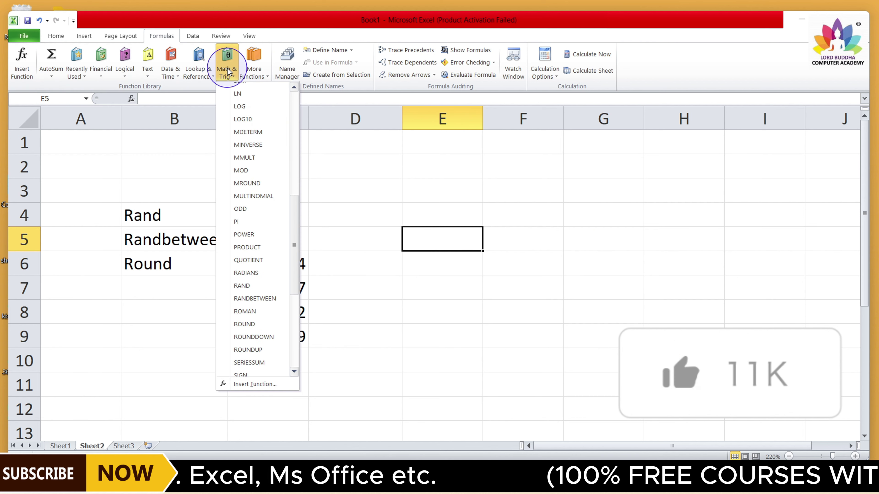
left_click(243, 325)
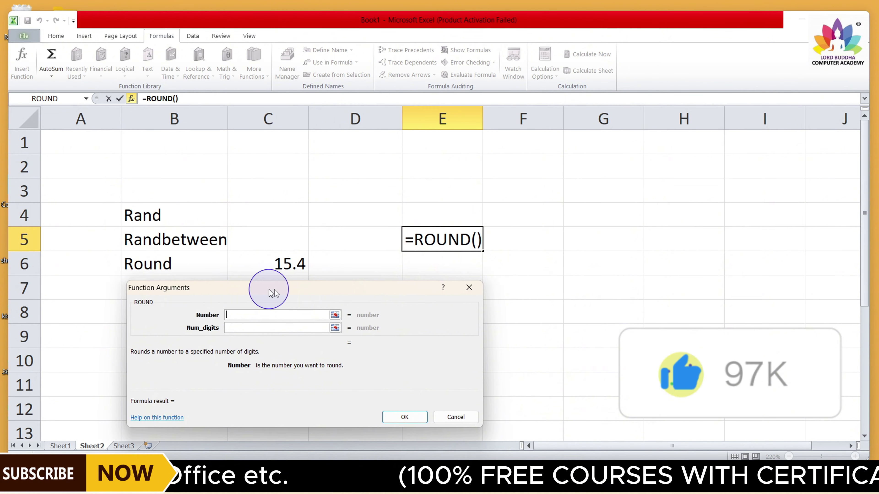
left_click_drag(269, 291, 585, 180)
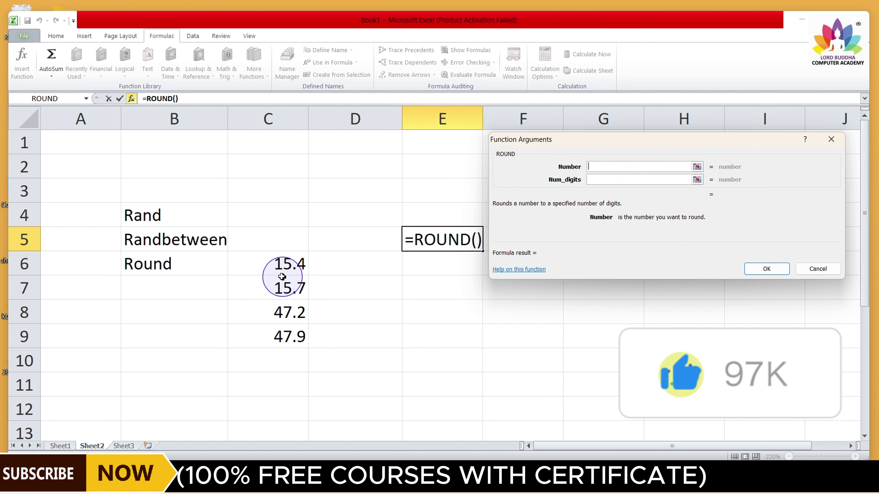
left_click(279, 264)
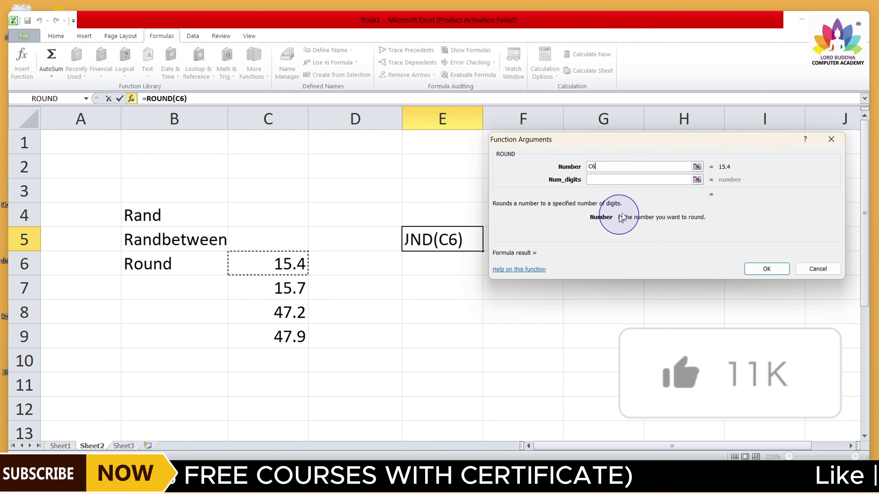
left_click(605, 180)
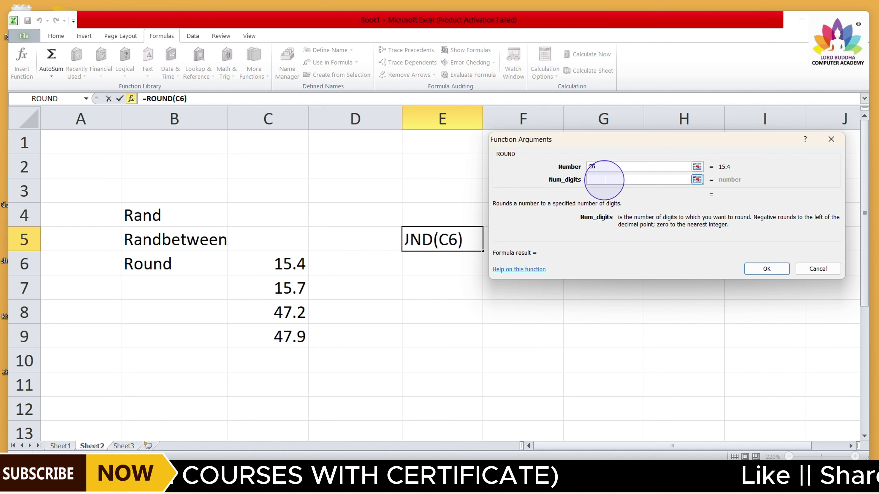
left_click(766, 268)
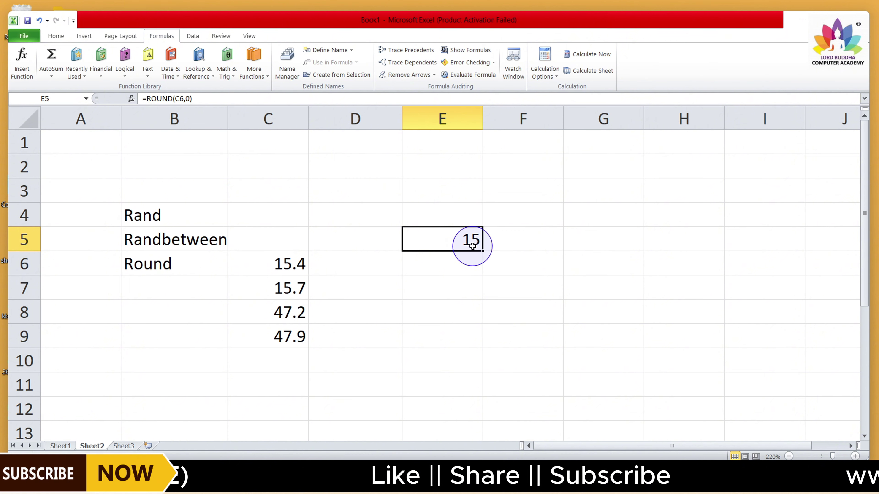
Step: Insert the ROUND function in cell E7 to round the number in C7 to 0 digits
left_click(296, 294)
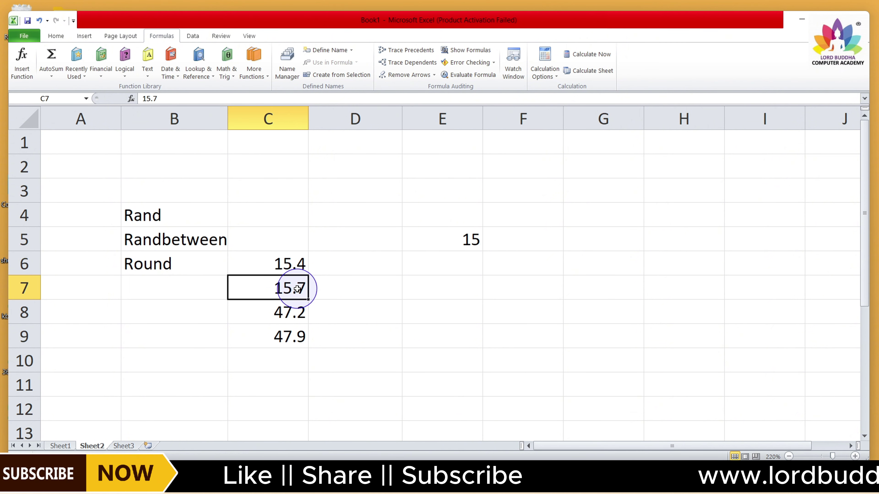
left_click(446, 288)
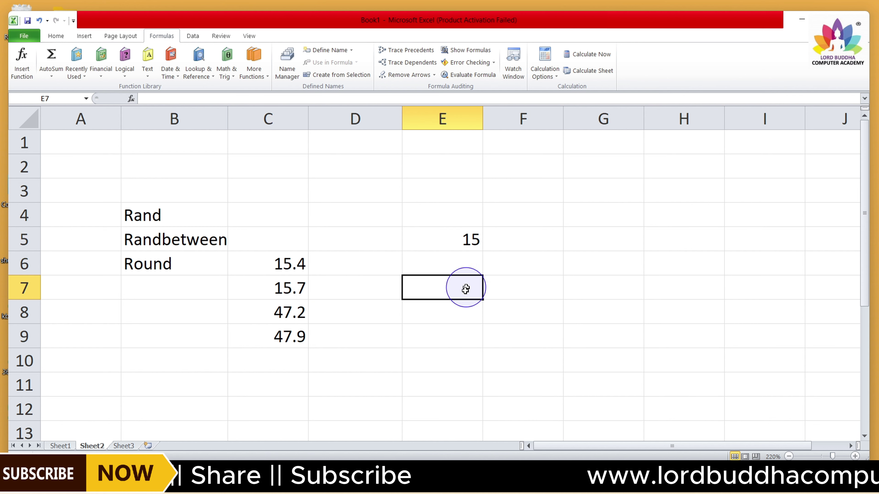
left_click(227, 56)
scroll(256, 199, "down", 9)
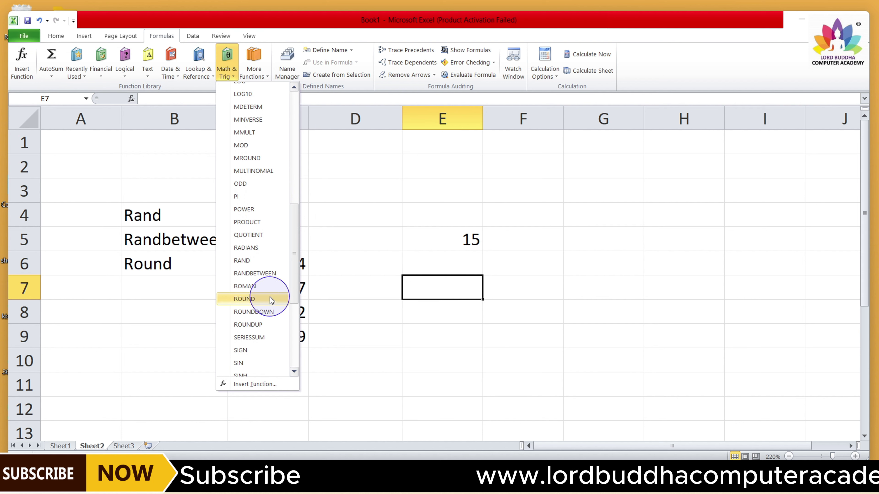
left_click(256, 301)
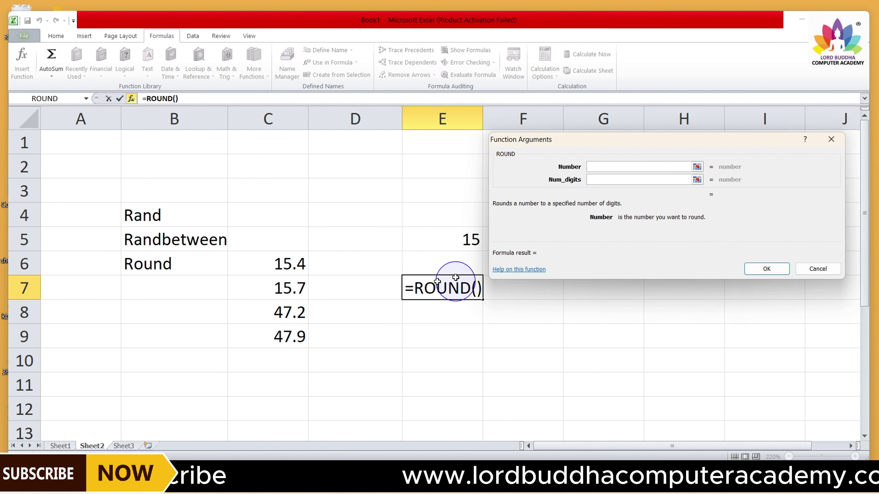
left_click(288, 291)
left_click(602, 180)
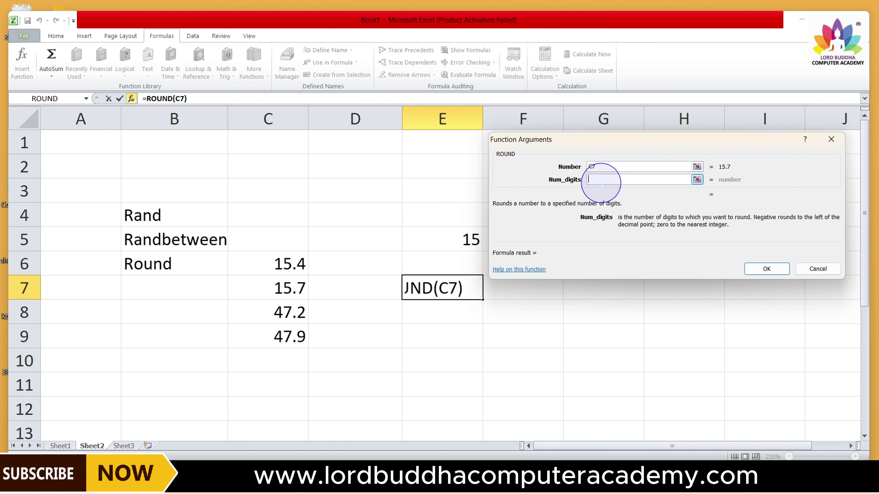
type("0")
left_click(761, 274)
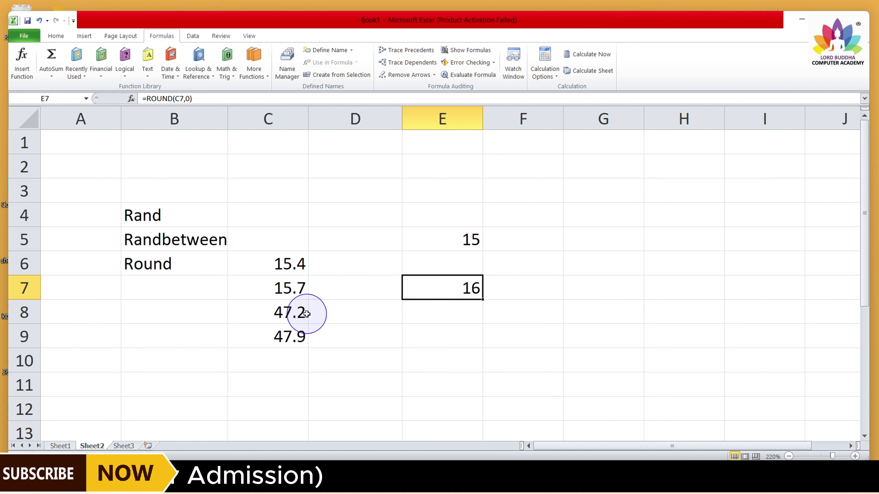
Step: Insert the ROUND function in cell E8 to round the number in C8 to 0 digits
left_click(438, 317)
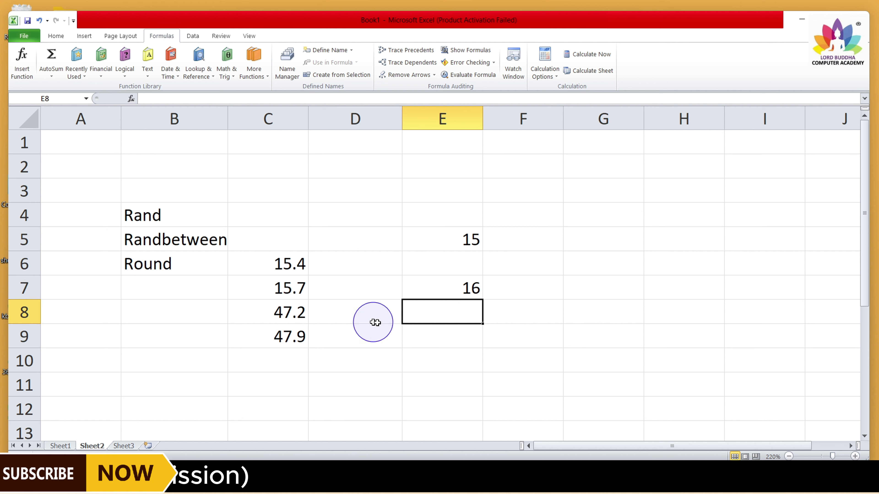
left_click(228, 67)
left_click_drag(297, 127, 298, 250)
left_click(255, 269)
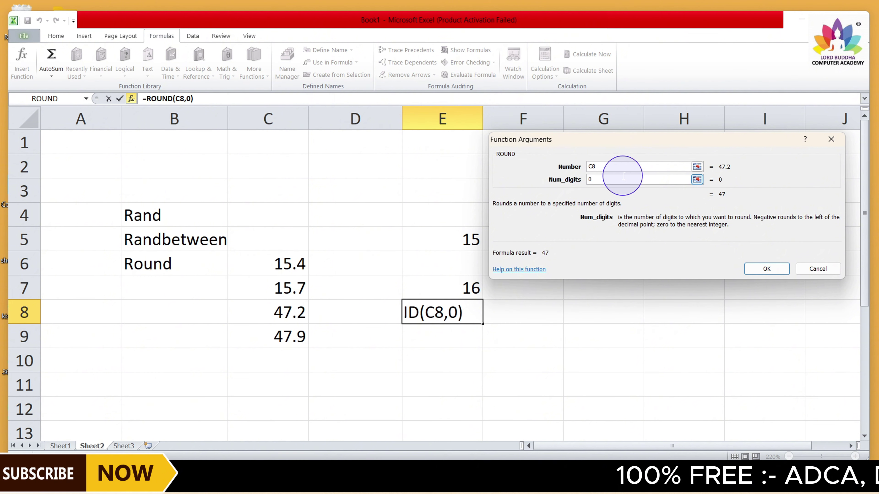
left_click(758, 270)
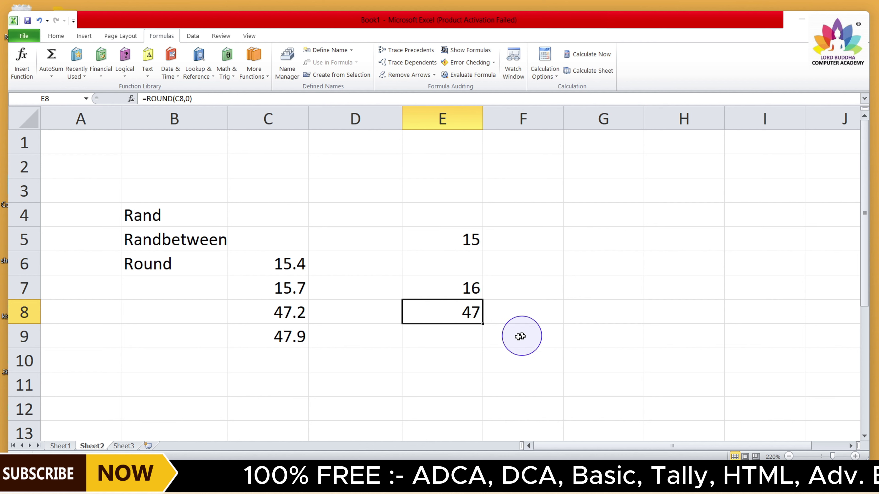
Step: Insert the ROUND function in cell E9 to round the number in C9 to 0 digits
left_click(428, 329)
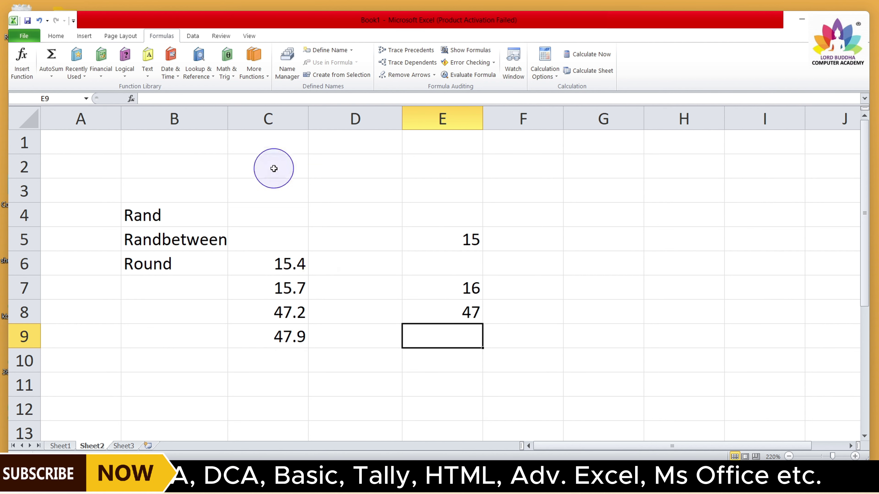
left_click(229, 57)
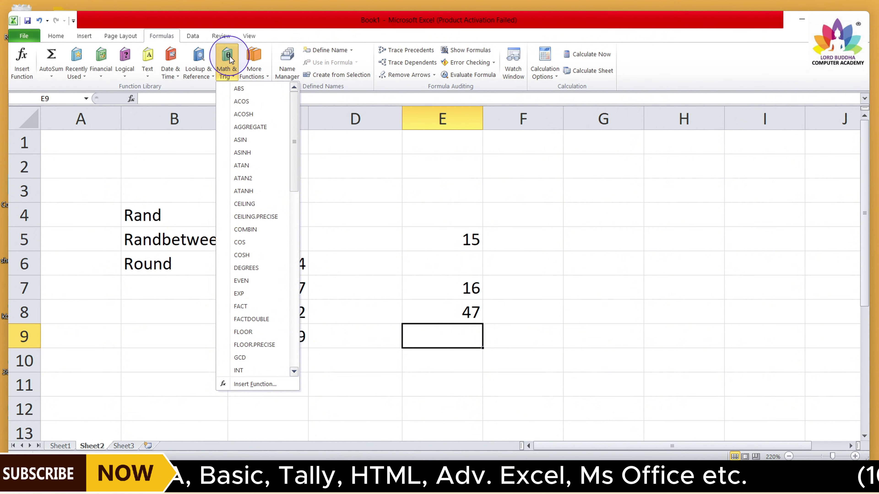
left_click_drag(293, 124, 230, 314)
left_click(239, 337)
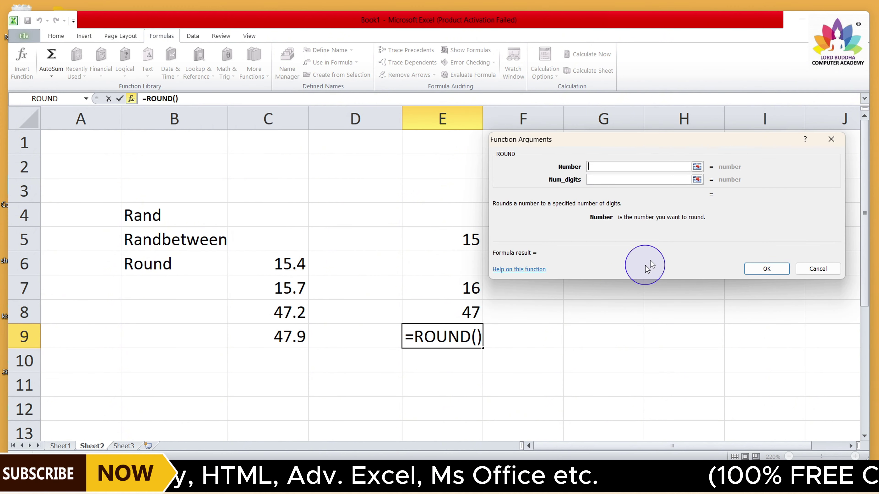
left_click(280, 337)
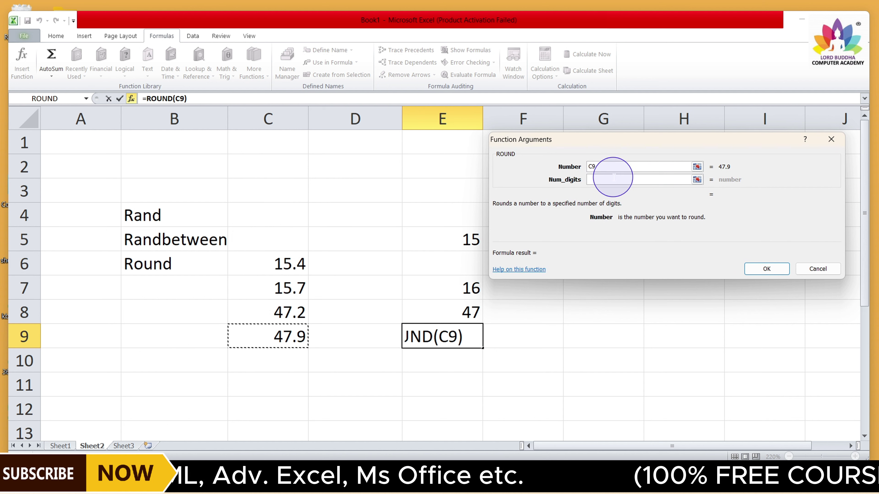
left_click(775, 269)
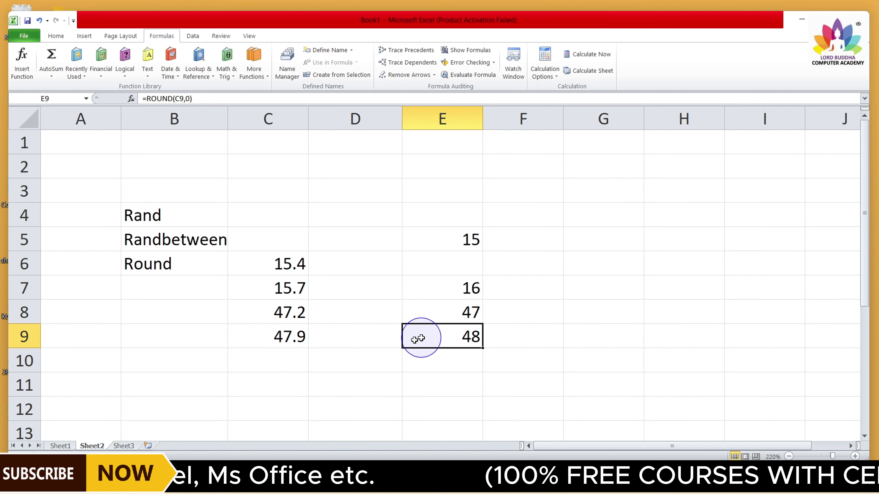
left_click(548, 330)
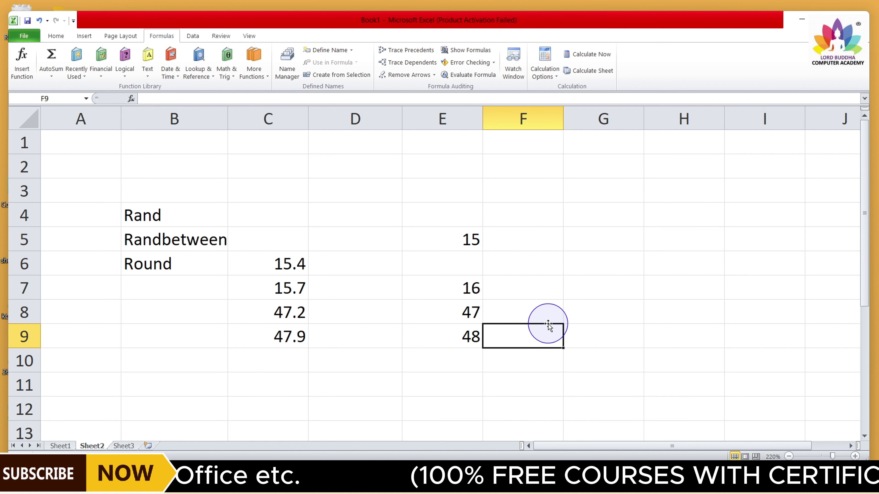
left_click_drag(178, 159, 168, 303)
left_click(168, 301)
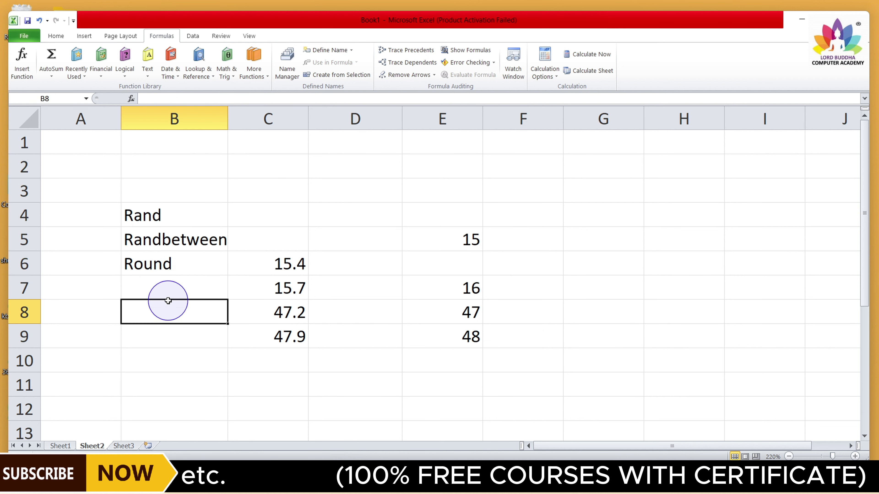
mouse_move(159, 192)
left_mouse_down()
mouse_move(160, 284)
mouse_move(170, 189)
left_mouse_up()
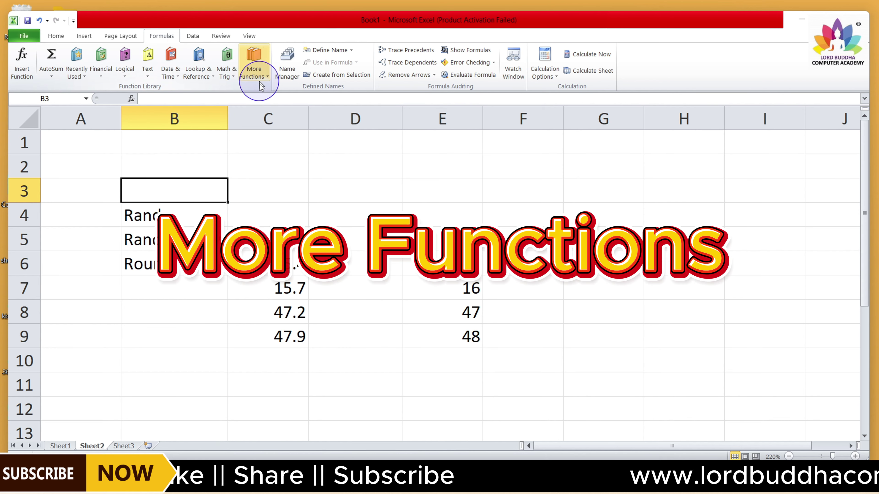
Step: Examine the list of statistical functions available in the More Functions category
left_click(260, 75)
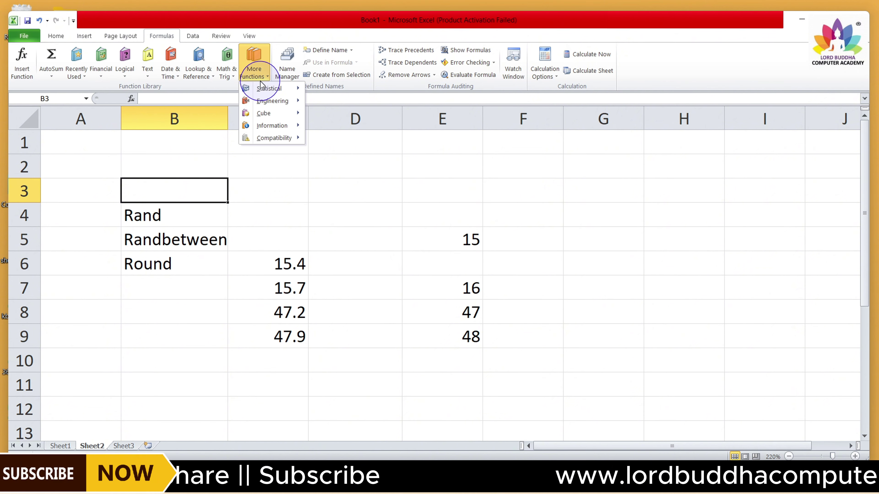
mouse_move(261, 91)
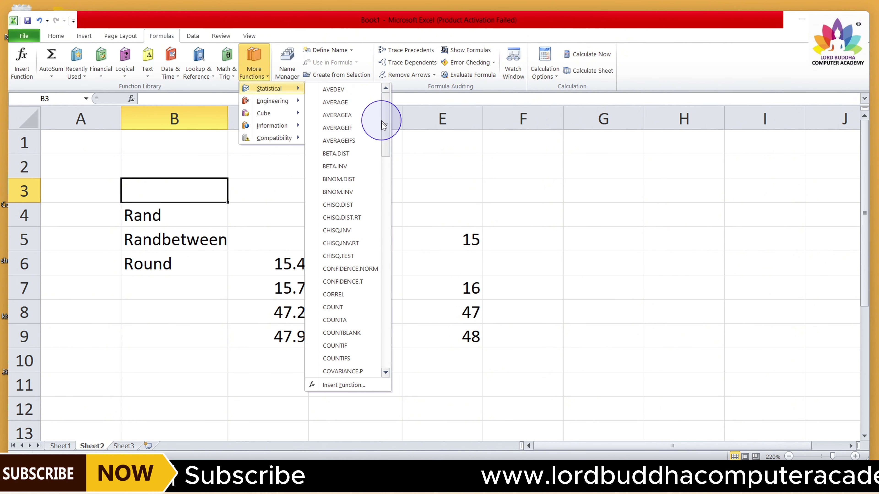
left_click_drag(385, 134, 394, 109)
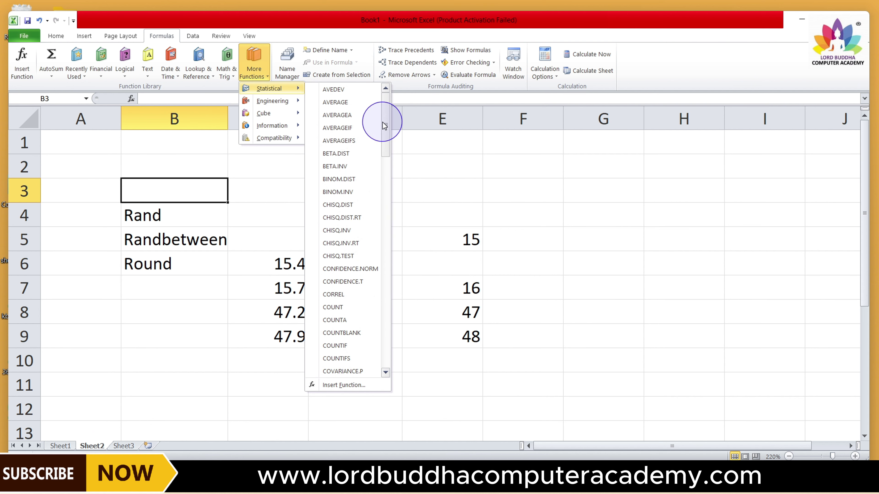
left_click_drag(386, 122, 395, 249)
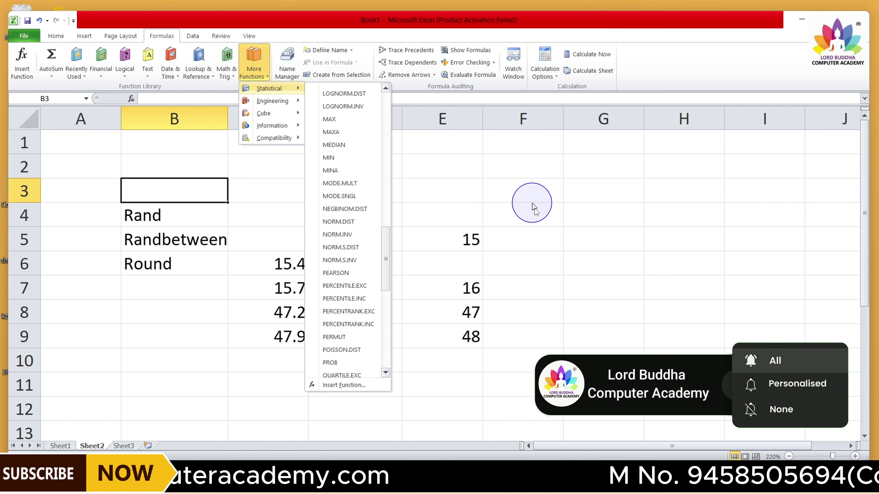
left_click(394, 261)
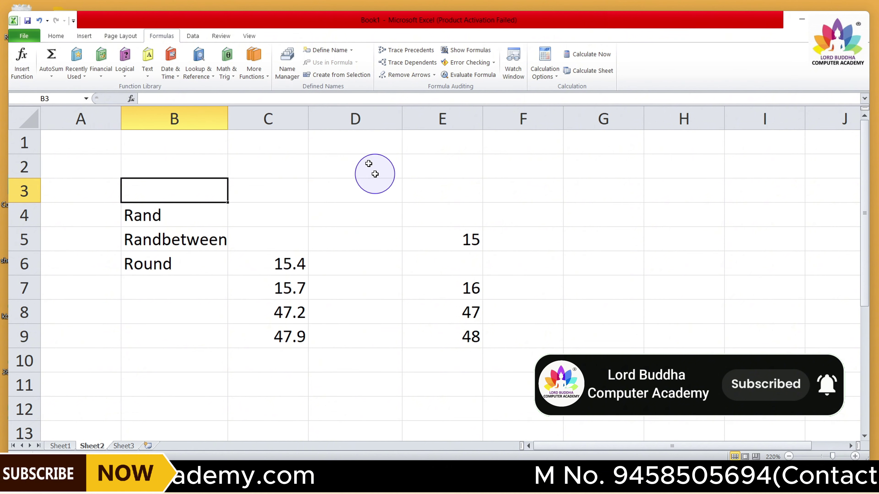
left_click(255, 69)
mouse_move(292, 88)
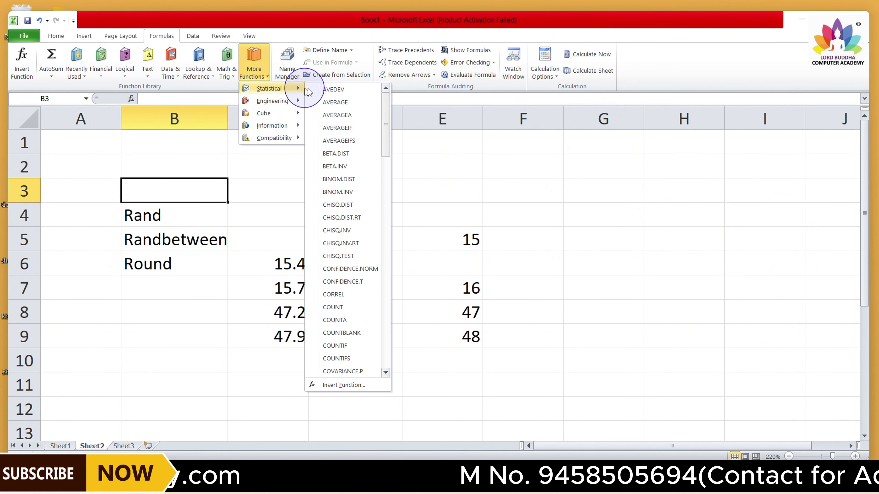
left_click_drag(387, 110, 421, 114)
left_click(446, 148)
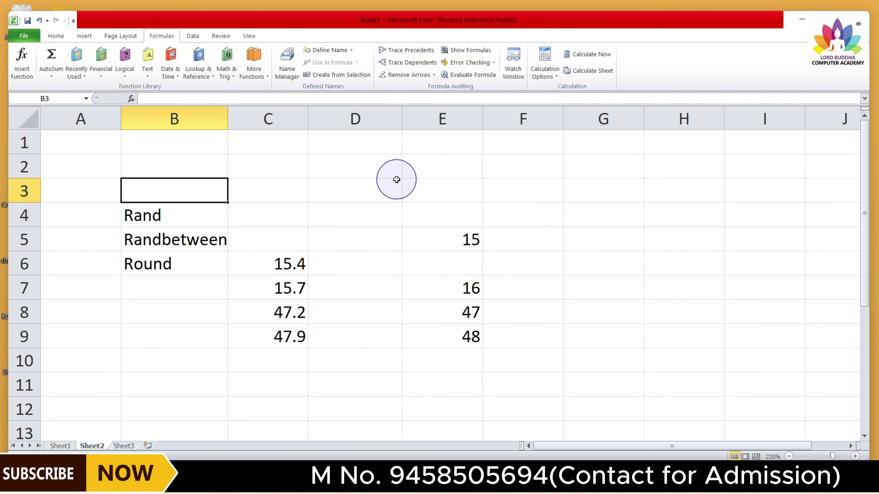